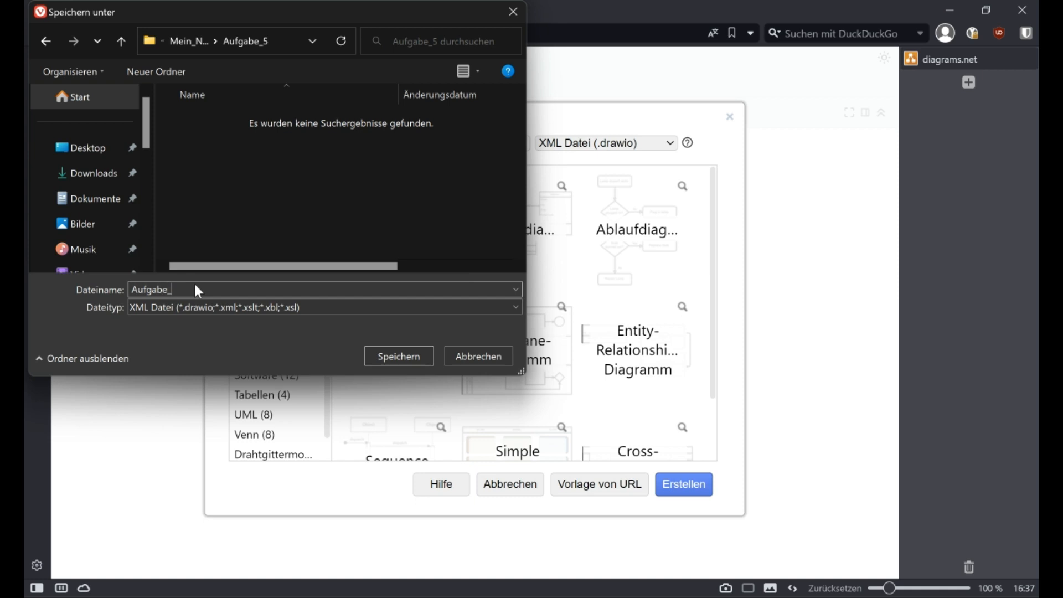
# Step: Save the new diagram as Aufgabe_5.drawio in the Aufgabe_5 folder with a blank canvas
pyautogui.click(396, 357)
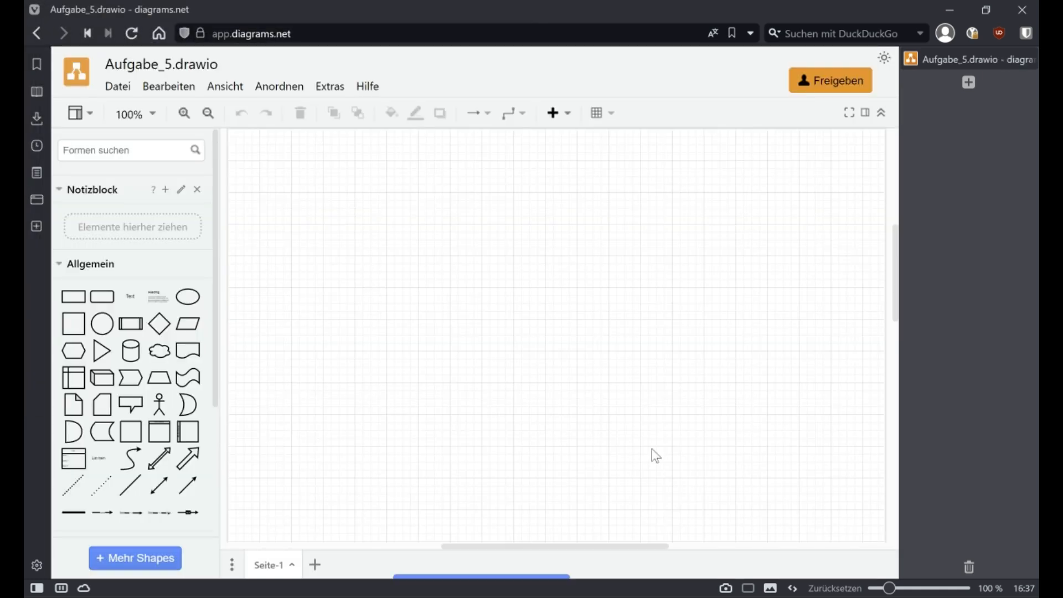
pyautogui.click(557, 522)
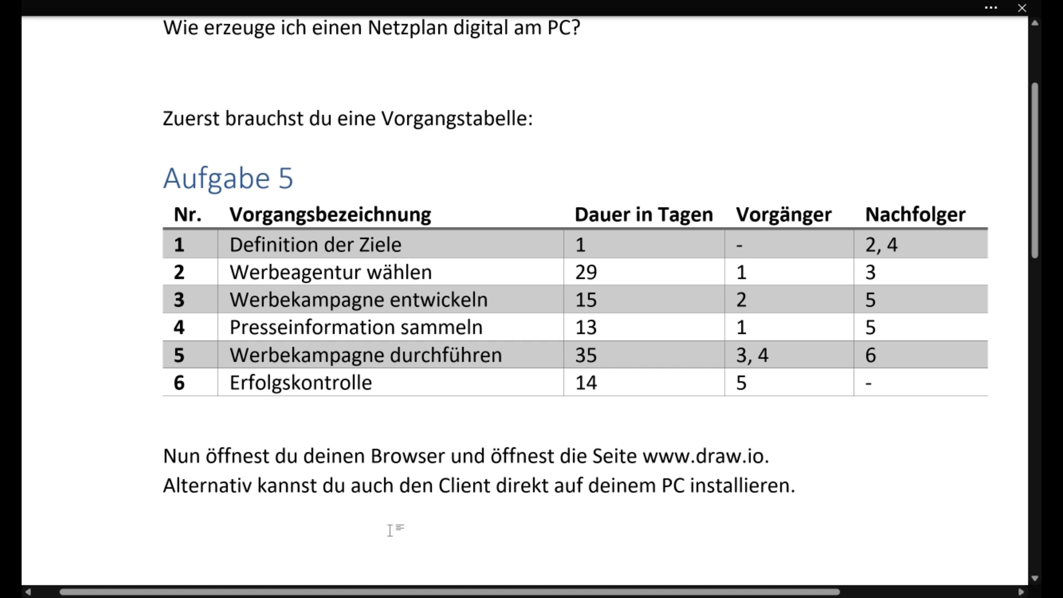
# Step: In the text document, write "Nun erstellst du einen leeren Knoten. Den kannst du dann später entsprechend oft kopieren und dein Diagramm mit zeichnen!"
pyautogui.write('Nun m')
pyautogui.press('BackSpace')
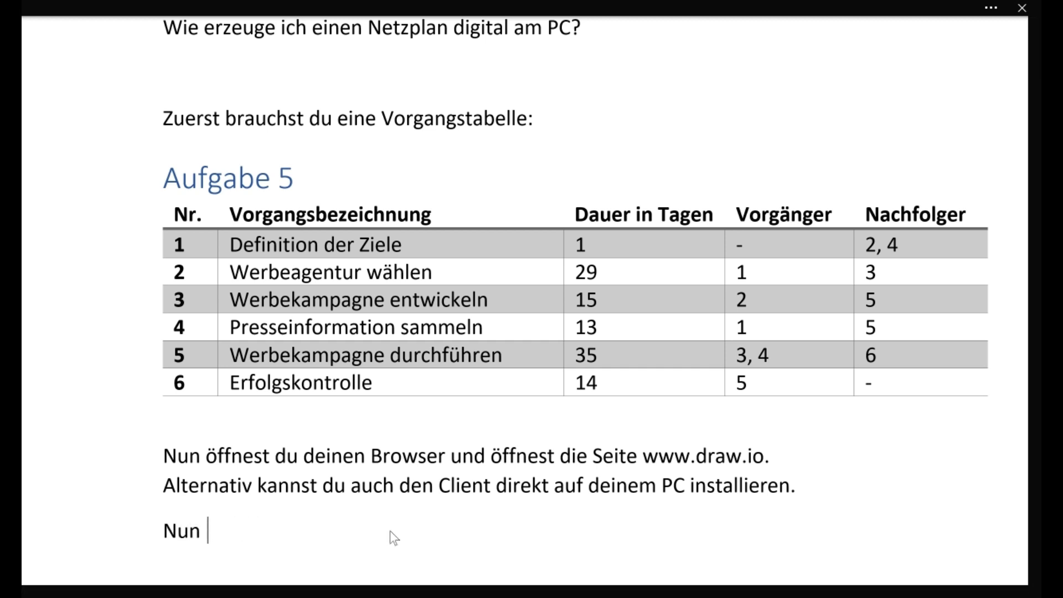
pyautogui.write('erstellst du einen lee')
pyautogui.press('BackSpace')
pyautogui.press('BackSpace')
pyautogui.press('BackSpace')
pyautogui.press('BackSpace')
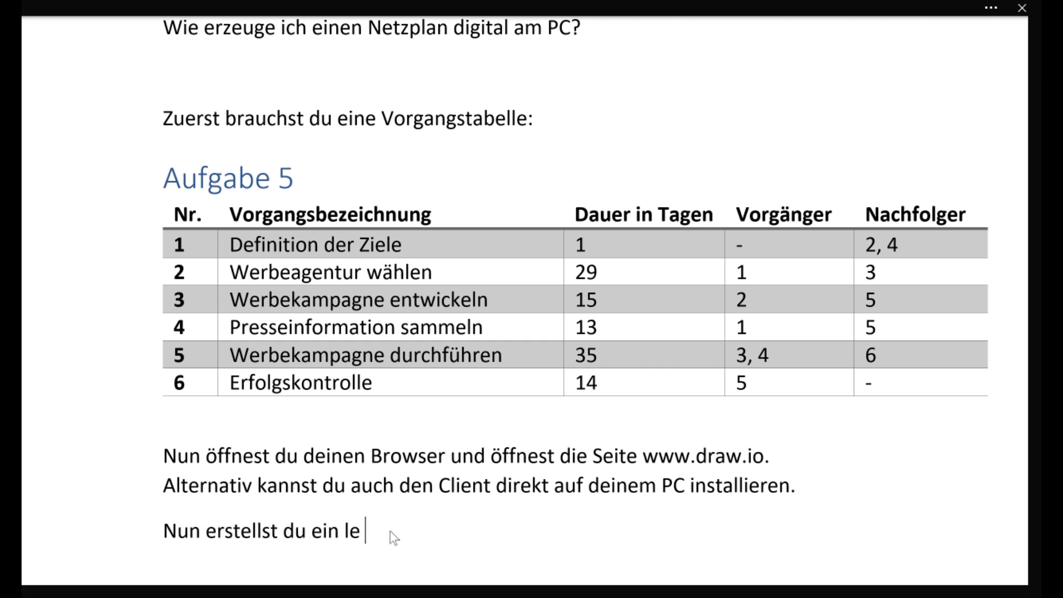
pyautogui.write('en leeren Knoten. D')
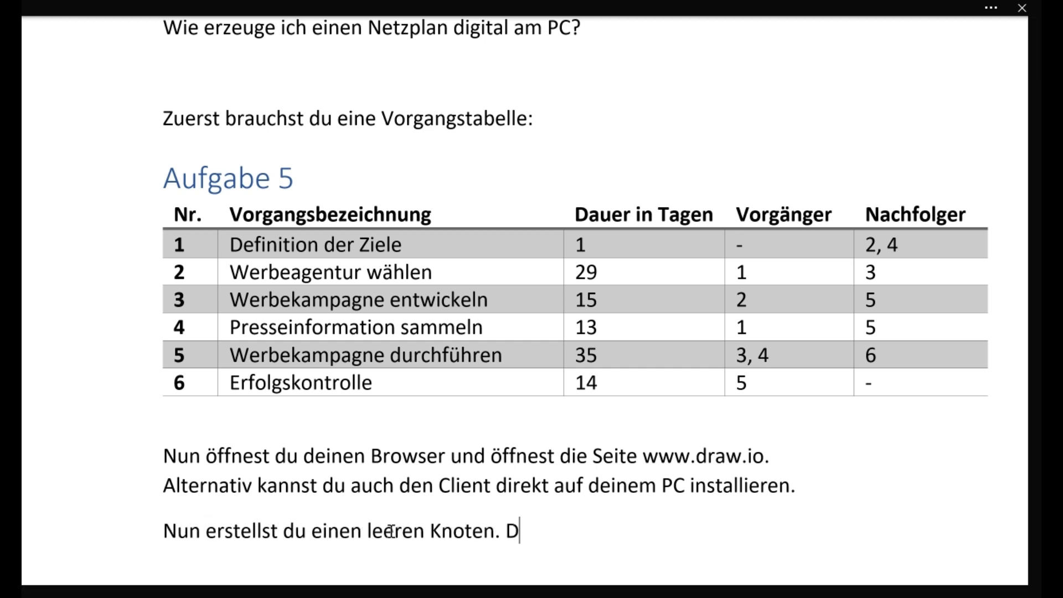
pyautogui.write('en kannst du dann später ent')
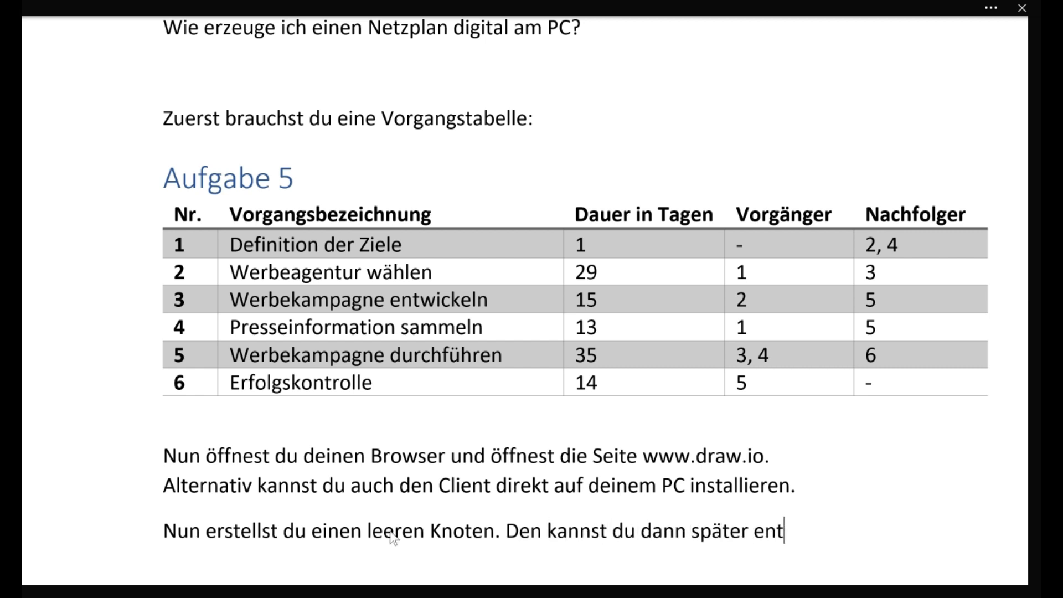
pyautogui.write('sprechend oft kopieren und dein Diagramm')
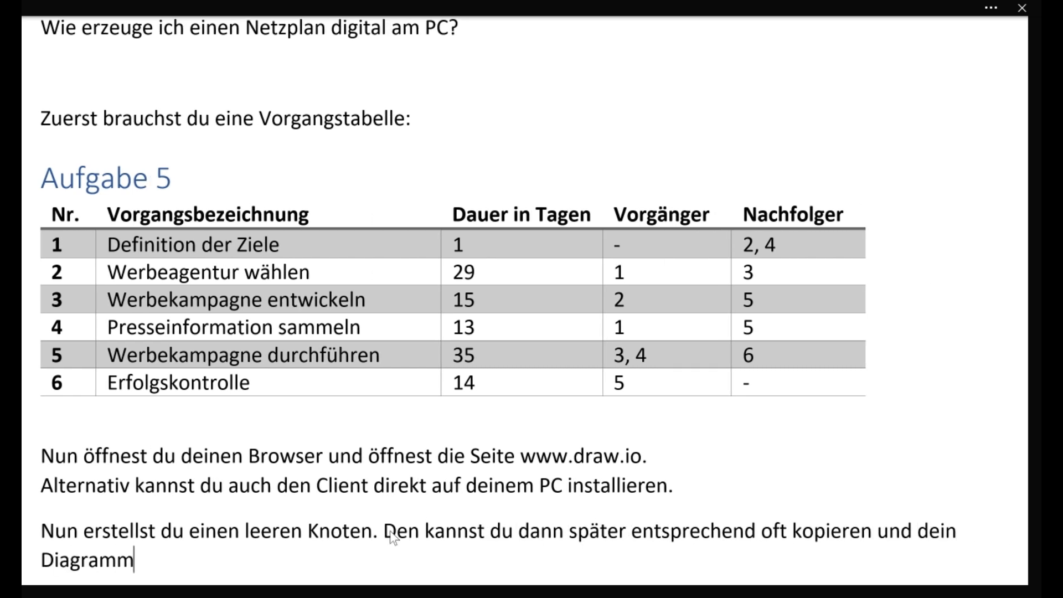
pyautogui.write(' mit zeichnen!')
pyautogui.press('Return')
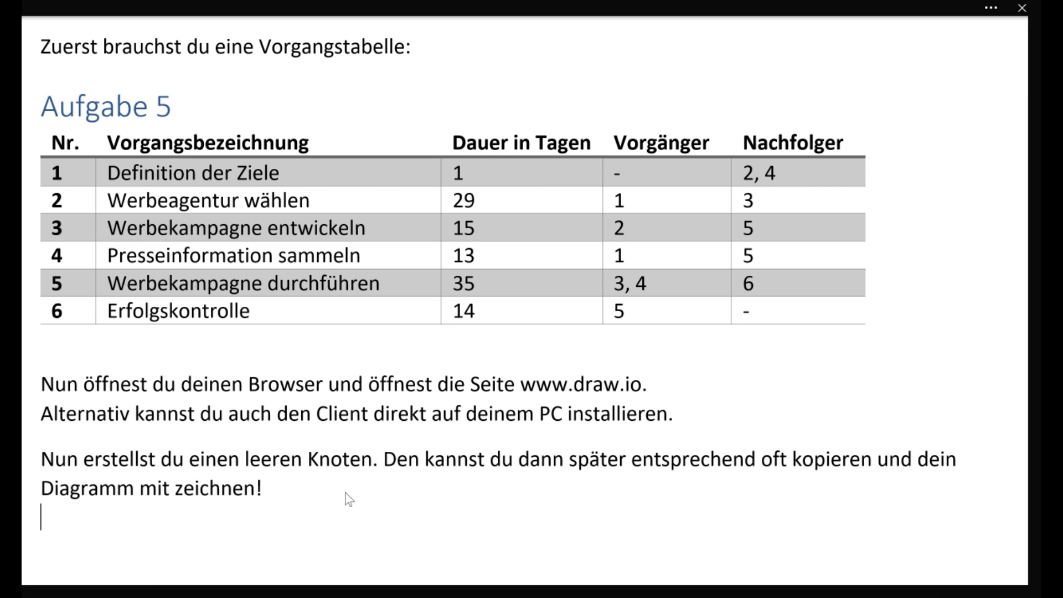
# Step: Add a new paragraph reading "In draw.io gibt es kein Symbol, welches so aussieht, wie wir es brauchen. Daher musst du dir"
pyautogui.write('In Draw.io gibt es keinen Knoten')
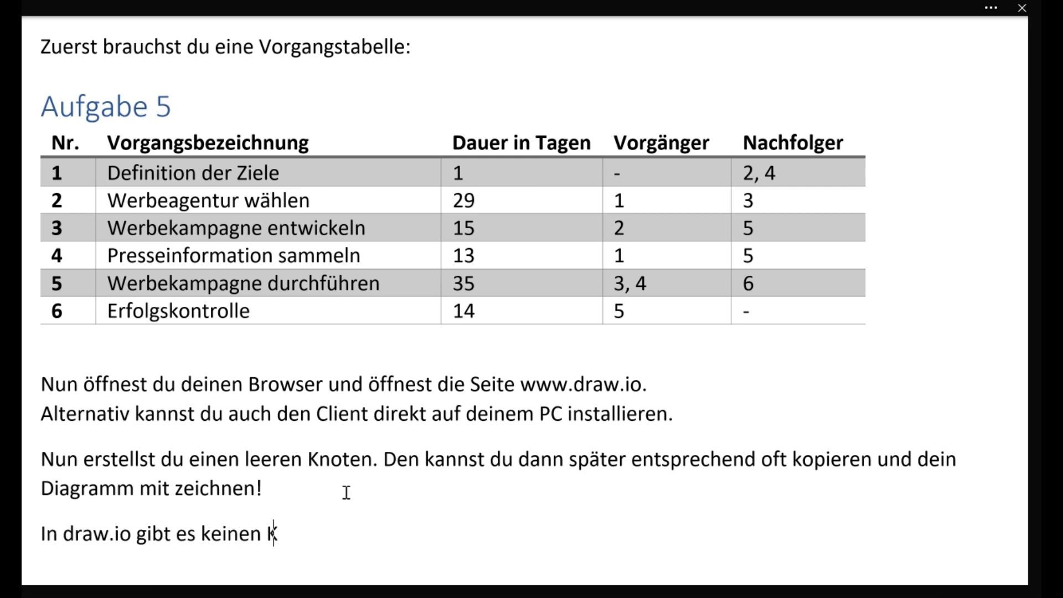
pyautogui.press('BackSpace')
pyautogui.press('BackSpace')
pyautogui.press('BackSpace')
pyautogui.press('BackSpace')
pyautogui.press('BackSpace')
pyautogui.press('BackSpace')
pyautogui.press('BackSpace')
pyautogui.press('BackSpace')
pyautogui.press('BackSpace')
pyautogui.press('BackSpace')
pyautogui.press('BackSpace')
pyautogui.press('BackSpace')
pyautogui.press('BackSpace')
pyautogui.press('BackSpace')
pyautogui.write('kein Symbol, welch')
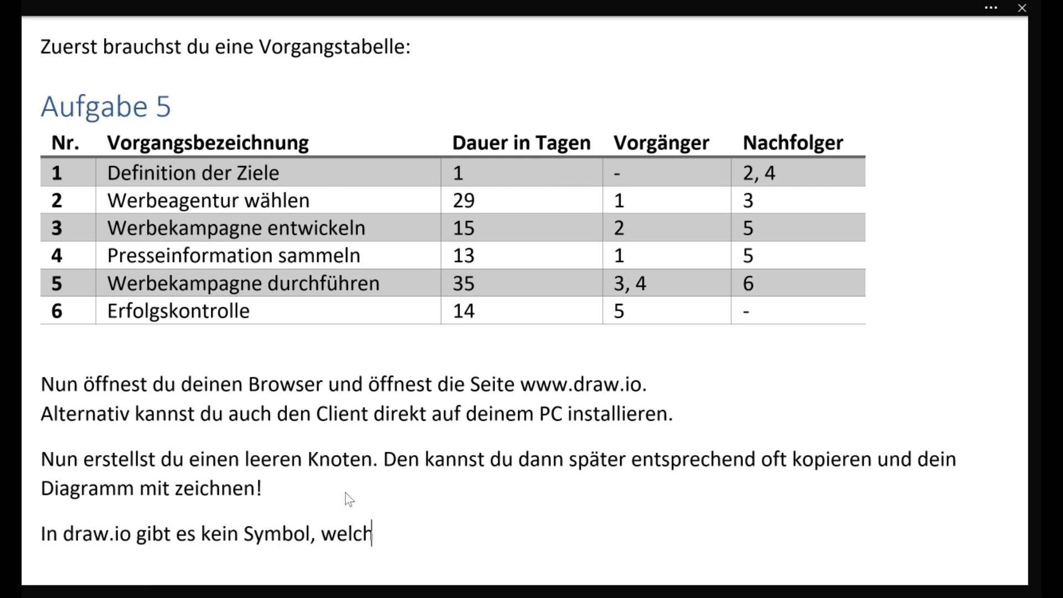
pyautogui.write('es so aussieht, wie wir es brauchen. Daher musst du dir')
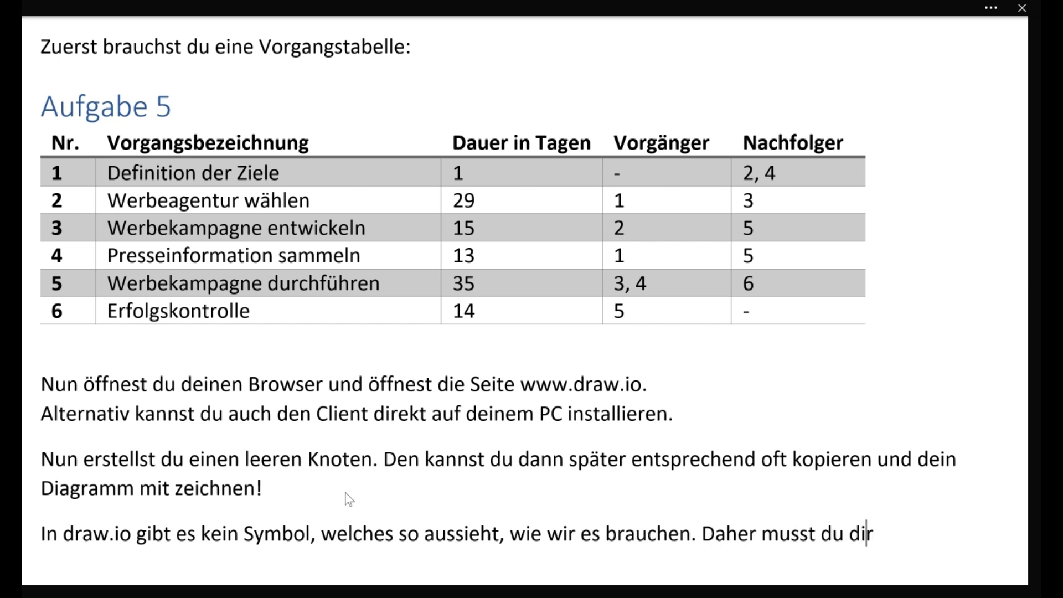
# Step: Continue the paragraph with "erstmal eines erstellen. Verwende dazu eine einfache Tabelle und lösche alle unnötigen Felder!" and start a new line
pyautogui.write(' erstmal eines erstellen. Verwende dazu ')
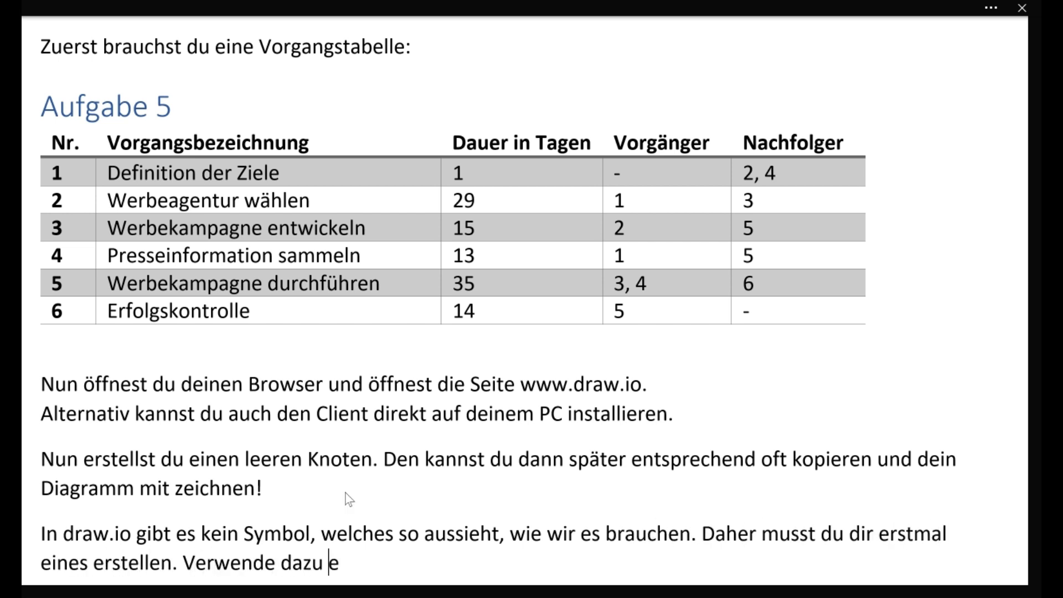
pyautogui.write('eine einfache Tabelle und lä')
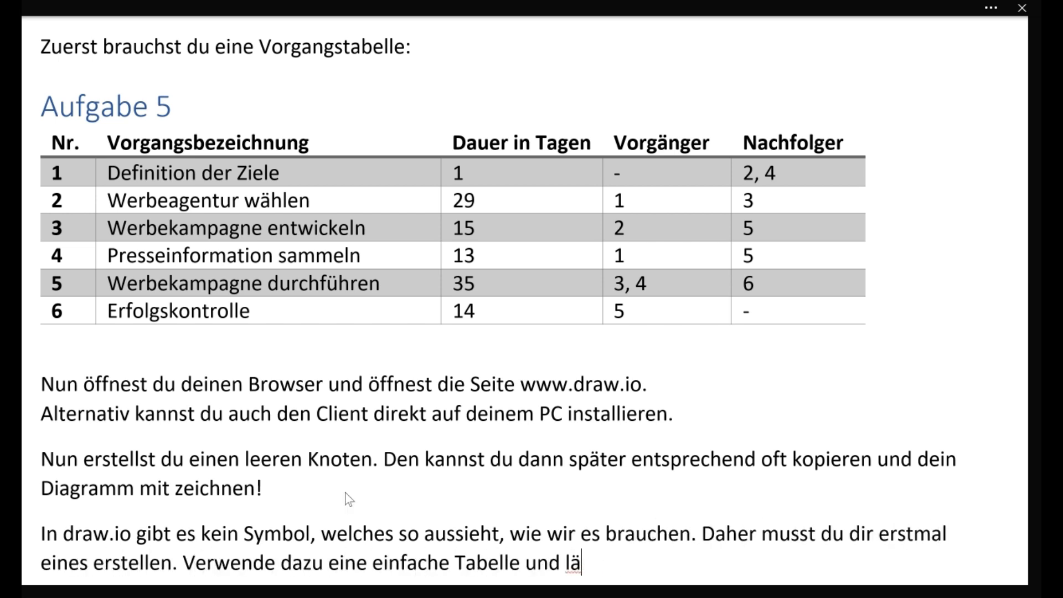
pyautogui.write('sche alle unnötigen Felder!')
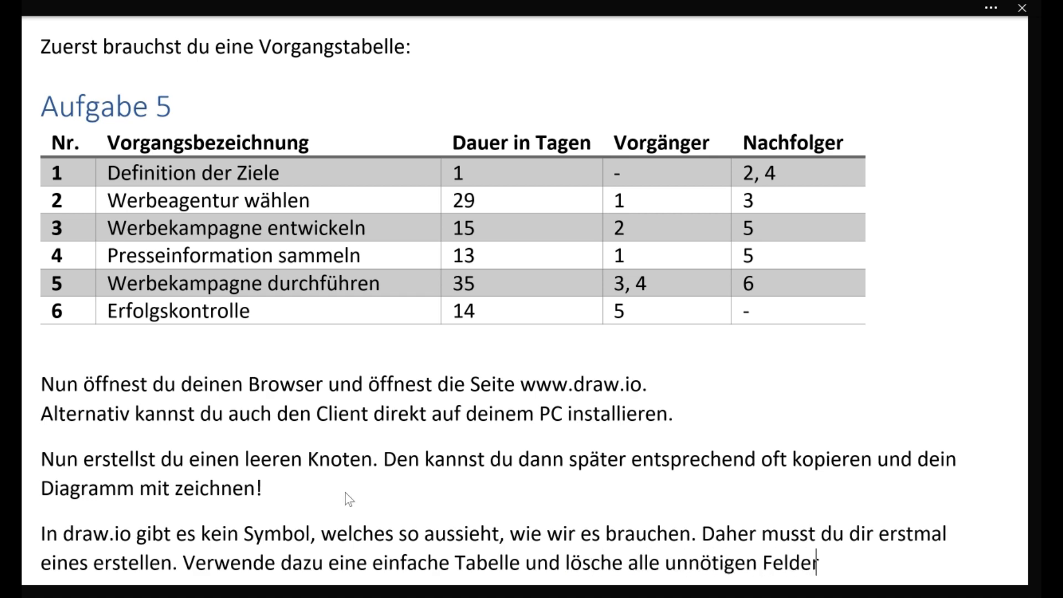
pyautogui.press('Return')
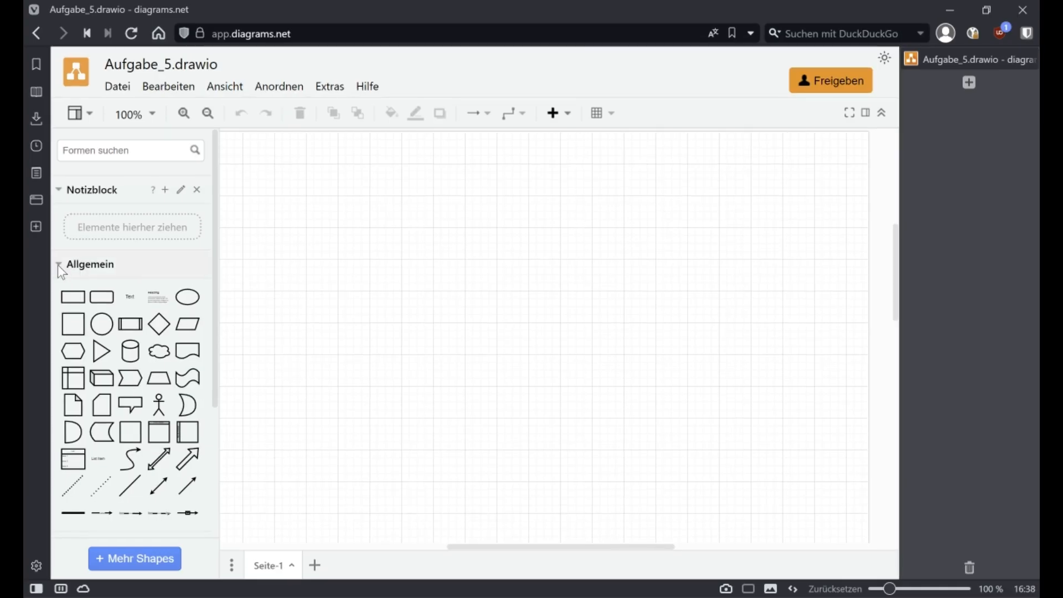
# Step: Back in the diagram, insert a 3×3 table from the Verschiedenes shapes and hide the shape library
pyautogui.click(58, 264)
pyautogui.click(59, 188)
pyautogui.click(110, 253)
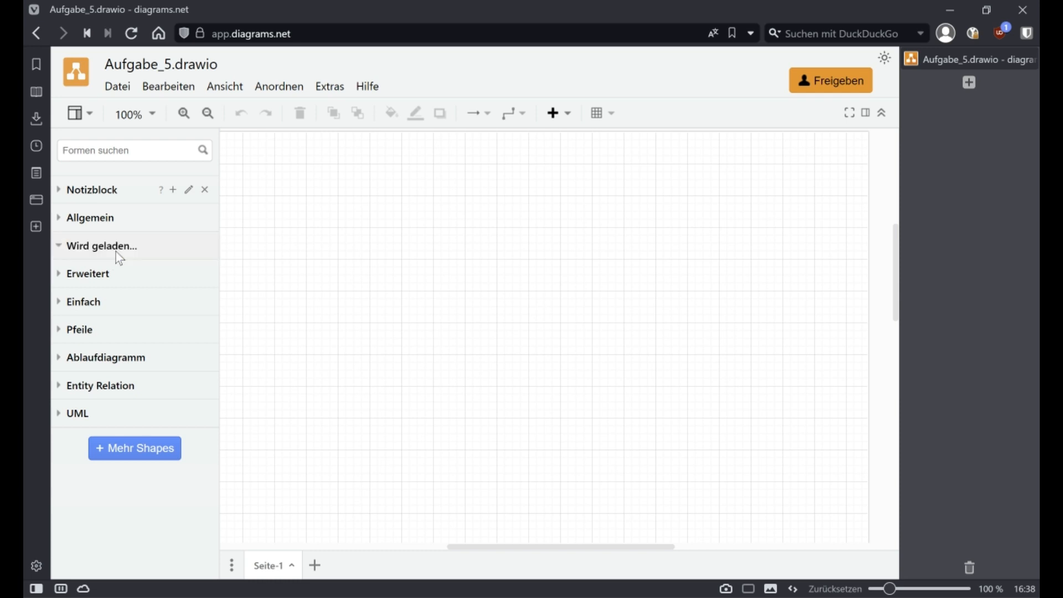
pyautogui.click(159, 287)
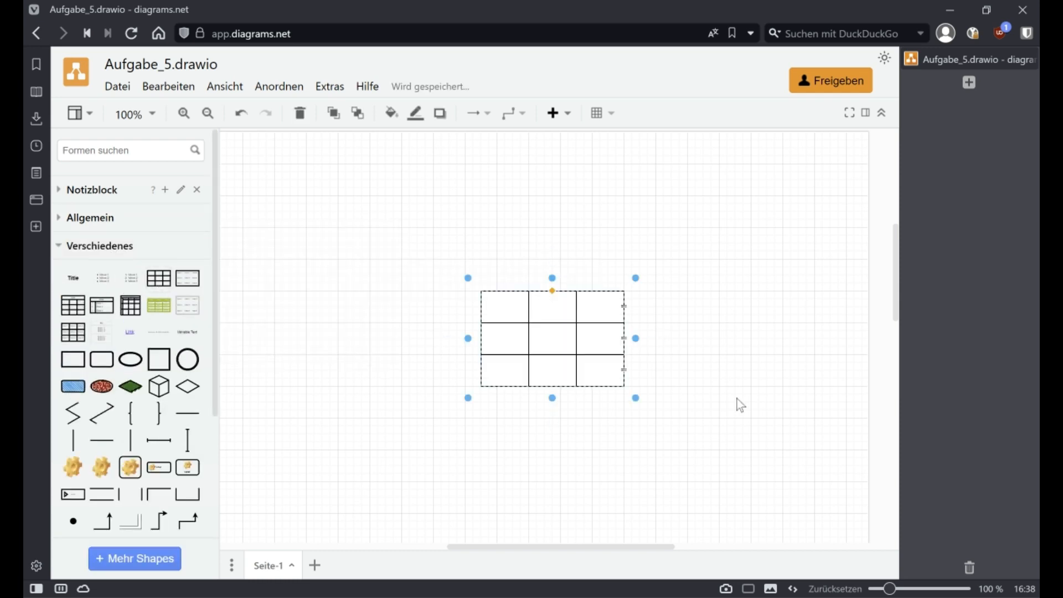
pyautogui.click(83, 116)
pyautogui.click(106, 141)
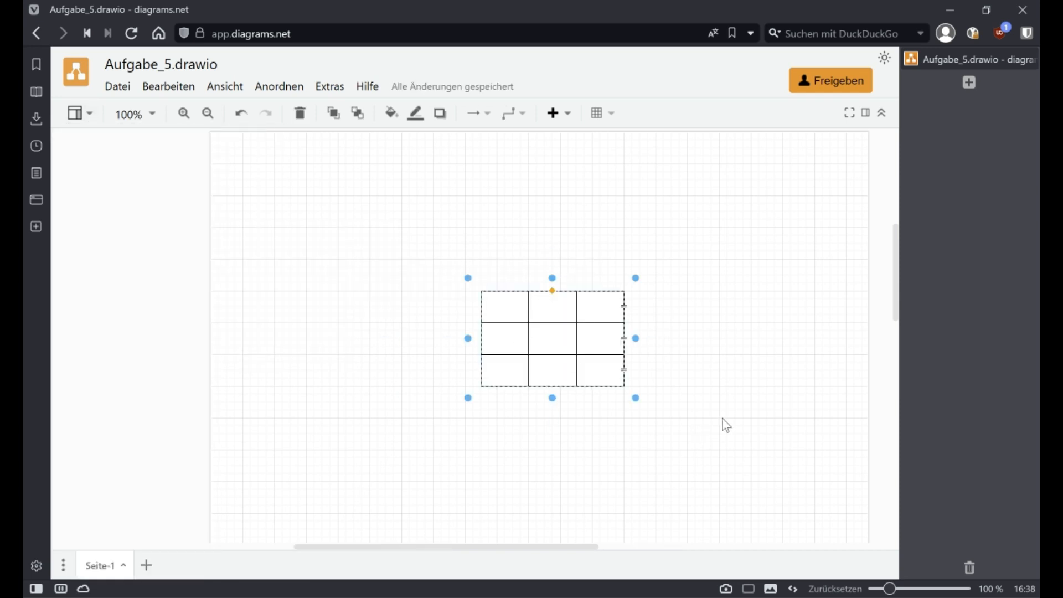
# Step: Delete the bottom row of the 3×3 table using the arrange options
pyautogui.click(501, 422)
pyautogui.click(298, 370)
pyautogui.moveTo(316, 371); pyautogui.dragTo(403, 368)
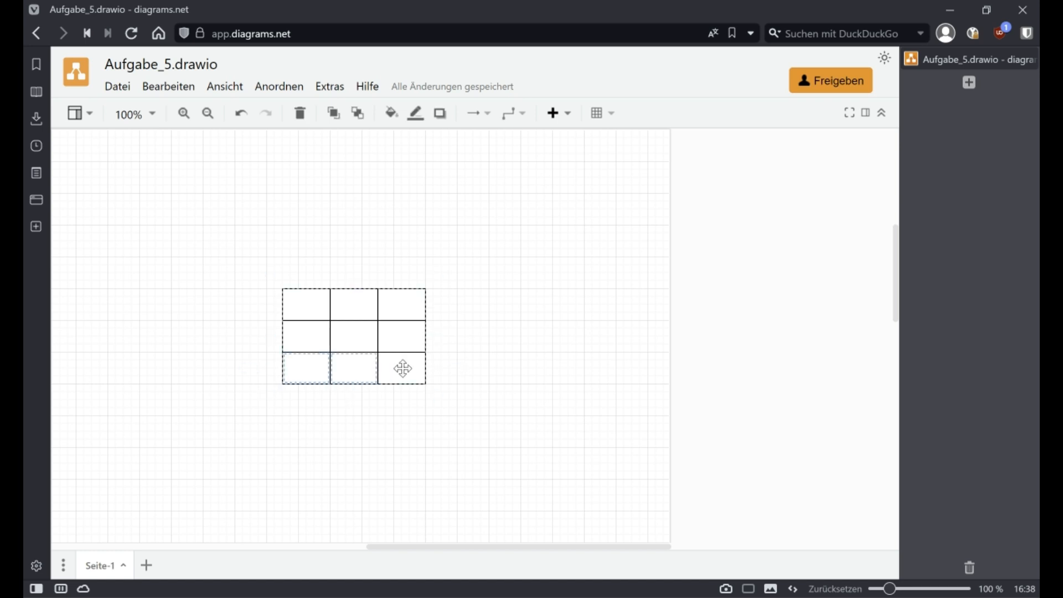
pyautogui.click(867, 114)
pyautogui.click(870, 149)
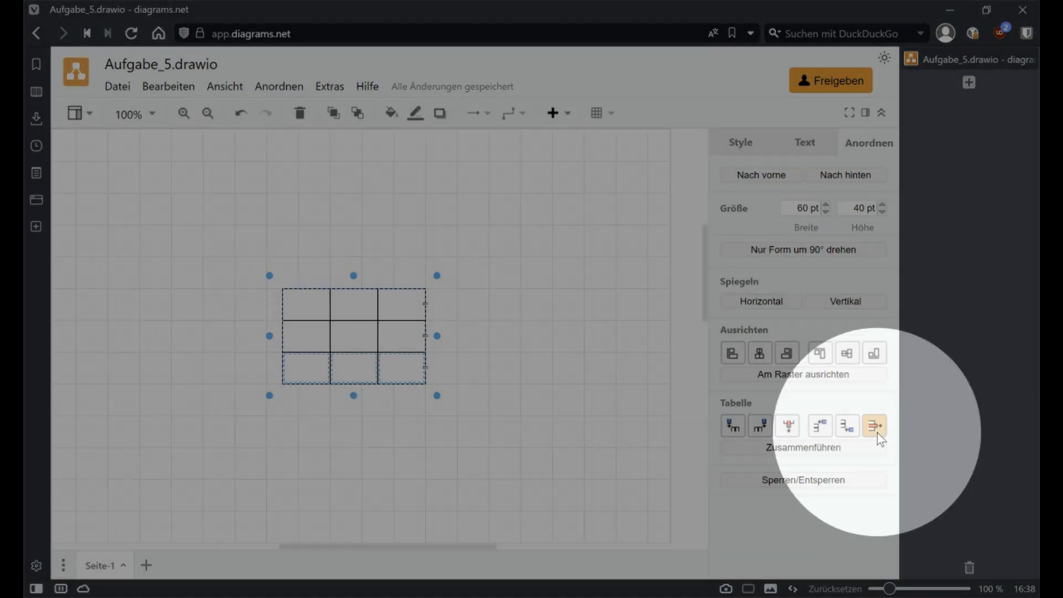
pyautogui.click(875, 427)
# Step: Merge the second and third cells of the table's top row into one cell
pyautogui.doubleClick(357, 306)
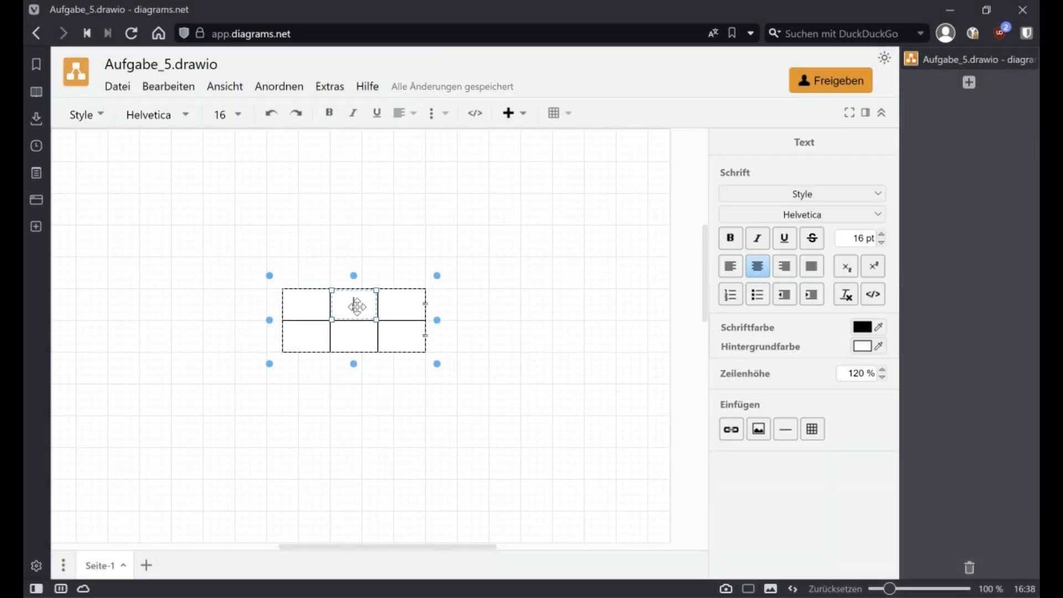
pyautogui.click(404, 303)
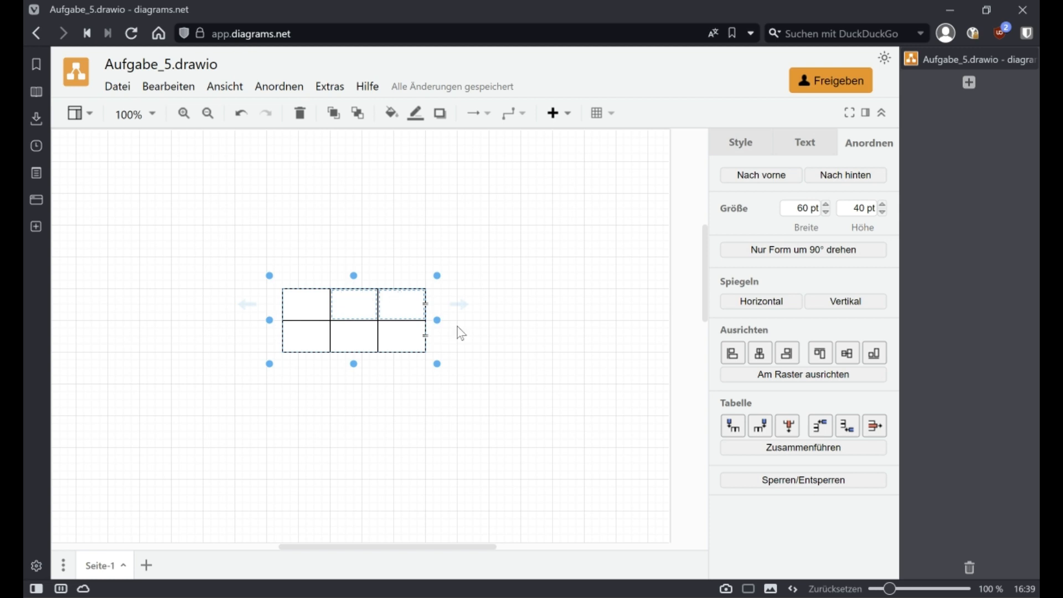
pyautogui.click(799, 451)
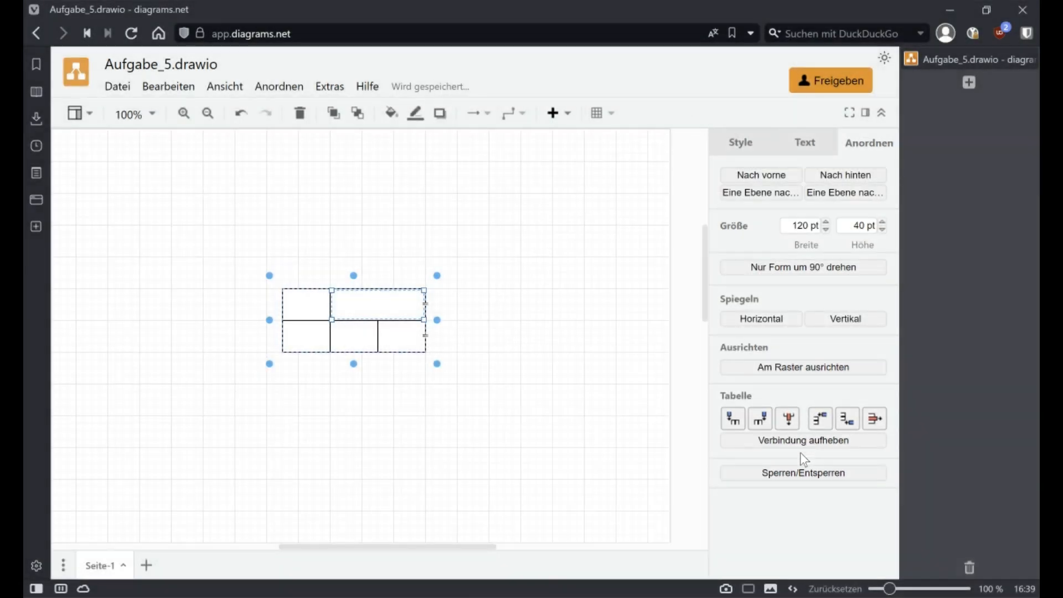
pyautogui.click(418, 405)
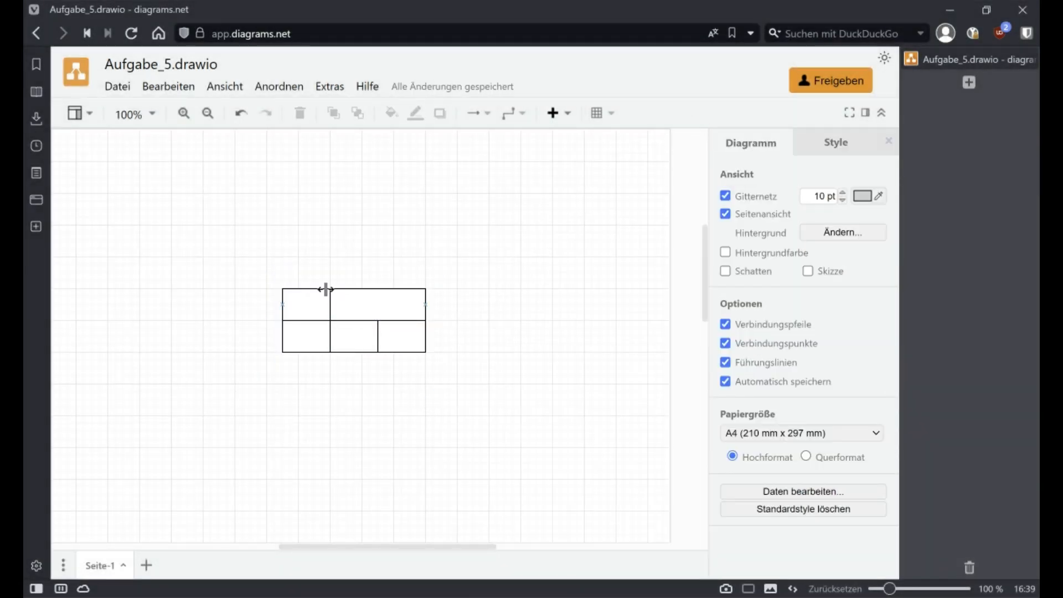
# Step: Place a "Text" label above the left end of the table
pyautogui.doubleClick(296, 281)
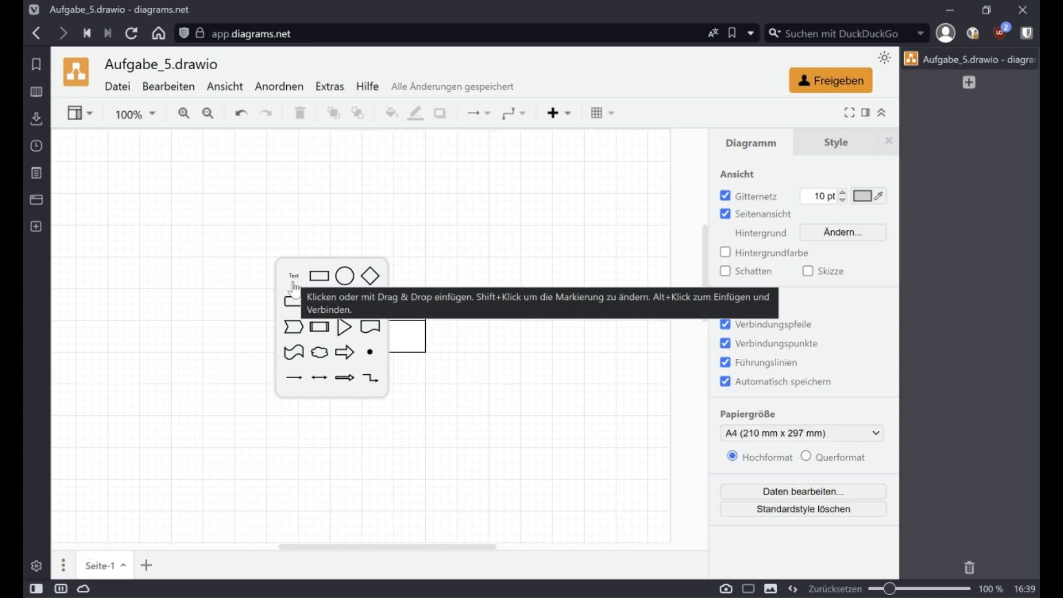
pyautogui.click(296, 289)
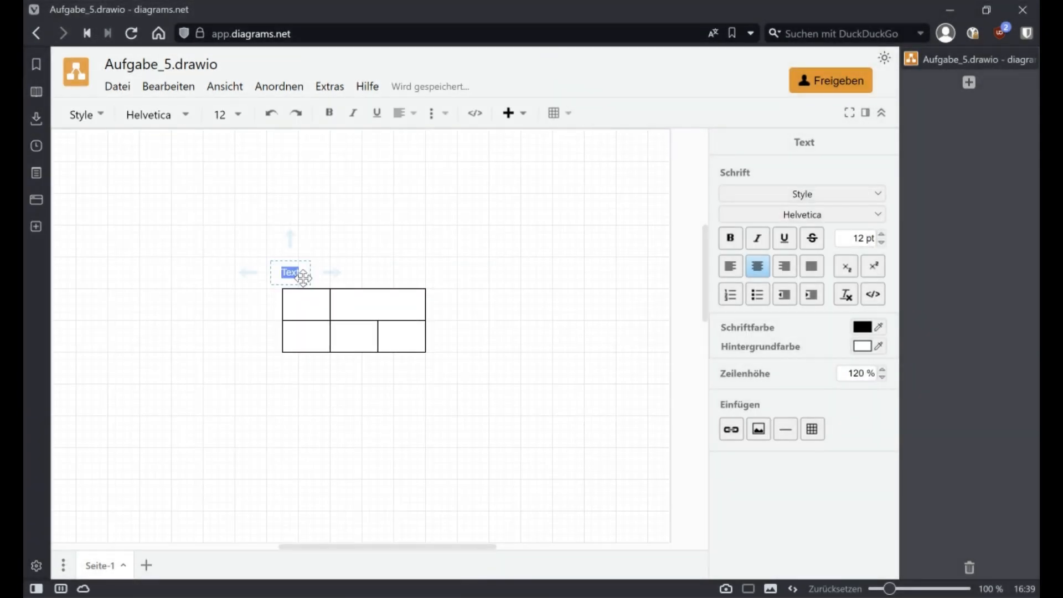
pyautogui.click(308, 273)
# Step: Copy the "Text" label and place the copies above the table's right end and below both its left and right ends
pyautogui.moveTo(308, 273); pyautogui.dragTo(319, 389)
pyautogui.hotkey('ctrl', 'z')
pyautogui.click(429, 397)
pyautogui.click(332, 288)
pyautogui.click(311, 283)
pyautogui.click(350, 239)
pyautogui.hotkey('ctrl', 'v')
pyautogui.click(365, 421)
pyautogui.hotkey('ctrl', 'v')
pyautogui.click(366, 423)
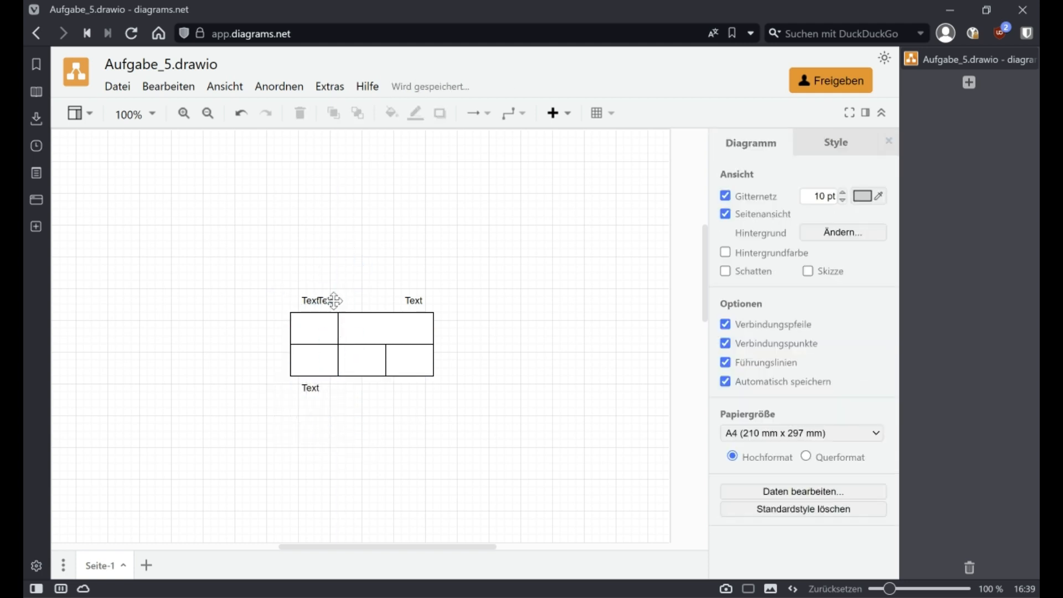
pyautogui.moveTo(334, 301); pyautogui.dragTo(415, 388)
# Step: Group the table with its four "Text" labels and move the group slightly up and to the left on the page
pyautogui.click(364, 356)
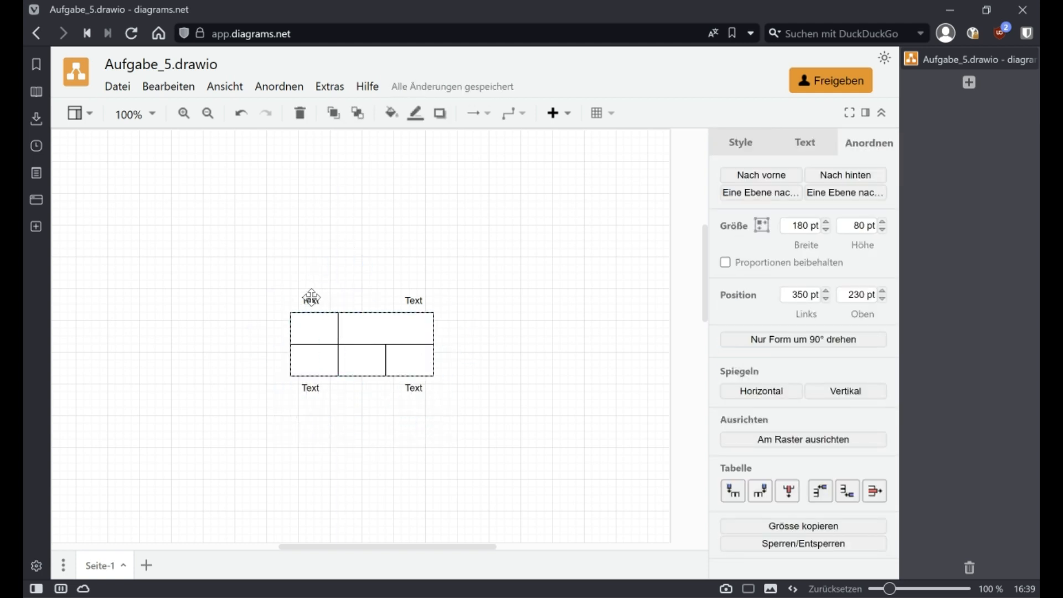
pyautogui.keyDown('ctrl'); pyautogui.click(311, 298); pyautogui.keyUp('ctrl')
pyautogui.keyDown('ctrl'); pyautogui.click(417, 303); pyautogui.keyUp('ctrl')
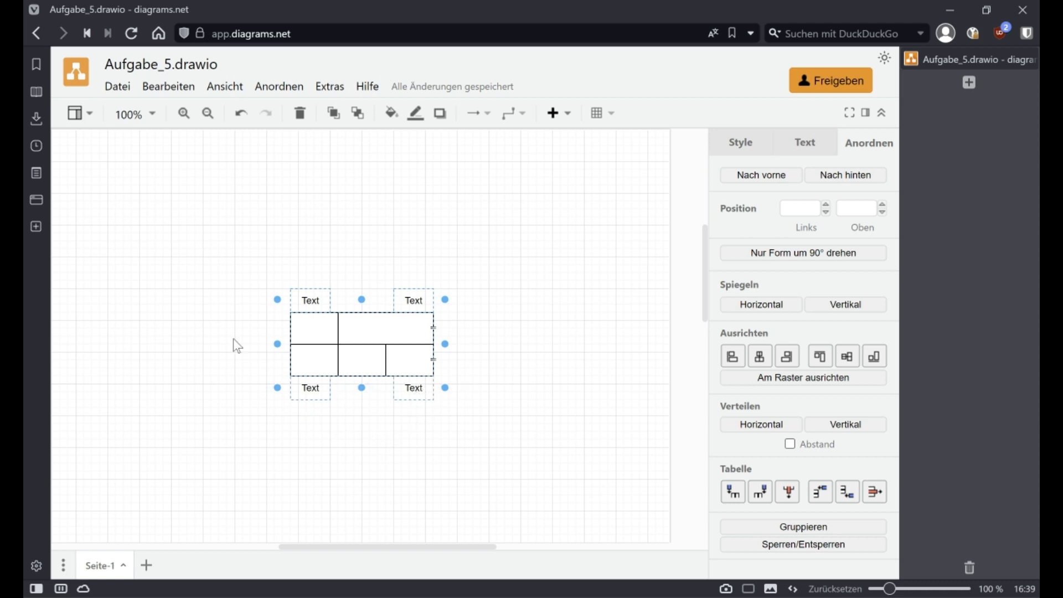
pyautogui.click(277, 89)
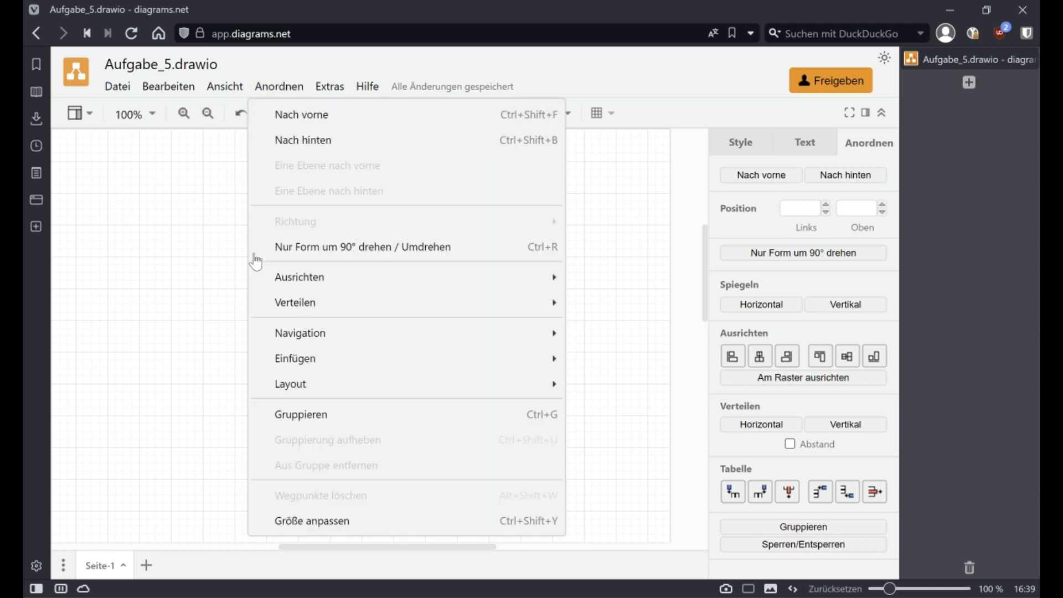
pyautogui.click(275, 424)
pyautogui.moveTo(363, 356); pyautogui.dragTo(338, 323)
# Step: Hide the format panel and narrow the browser's tab sidebar to widen the canvas area
pyautogui.click(504, 400)
pyautogui.click(865, 113)
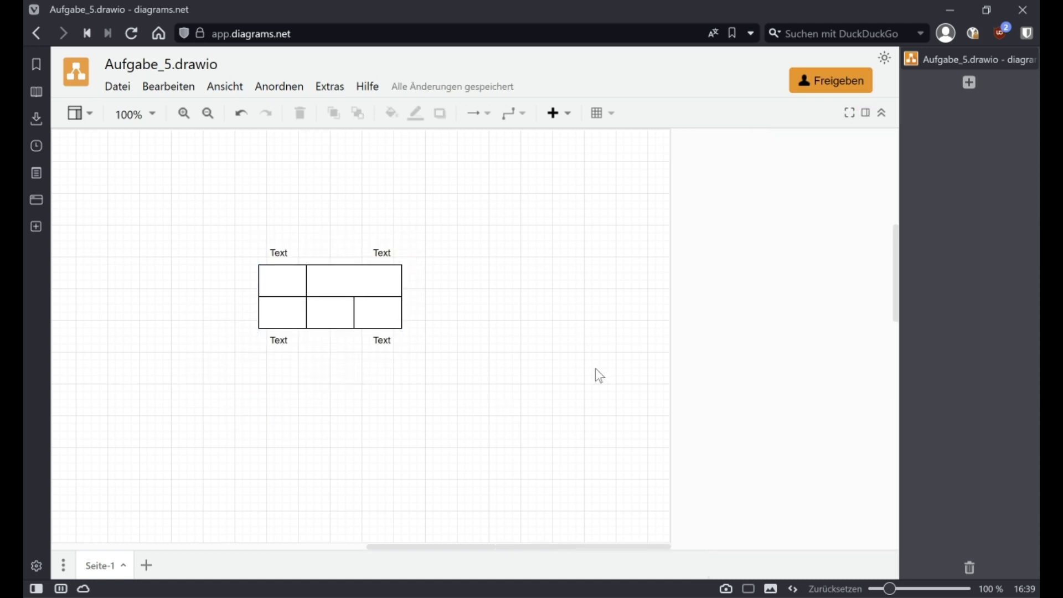
pyautogui.moveTo(896, 168); pyautogui.dragTo(1017, 168)
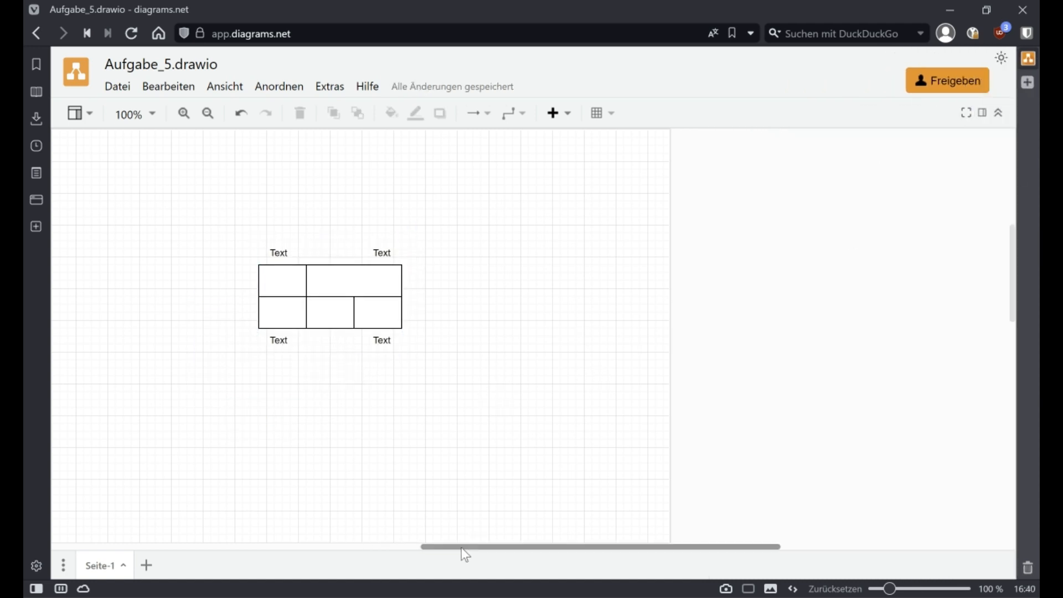
pyautogui.moveTo(463, 549); pyautogui.dragTo(393, 548)
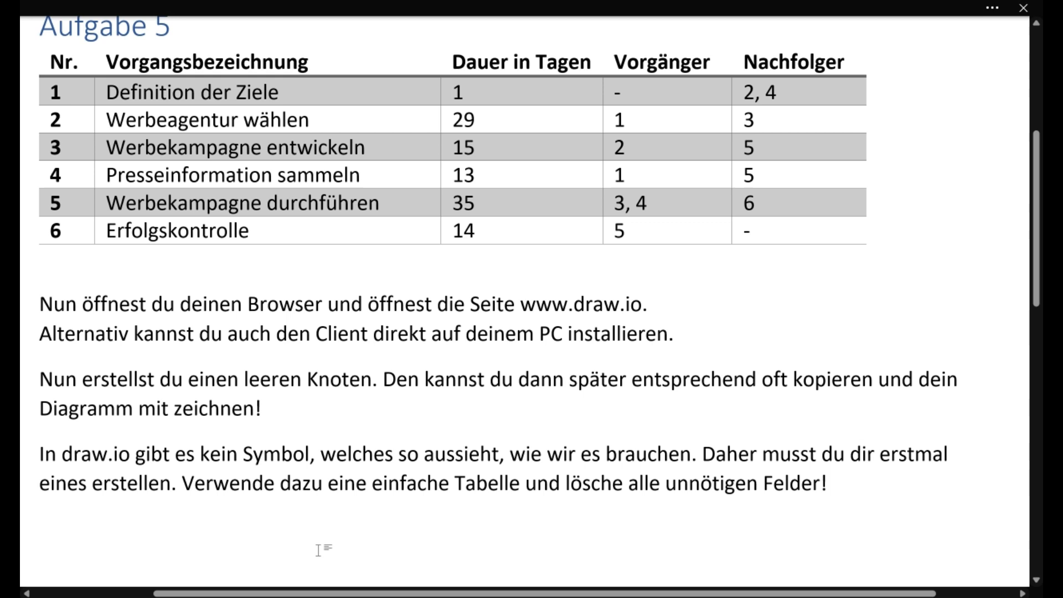
# Step: In the text document, add the line "Nun hast du einen leeren Knoten erstellt."
pyautogui.write('N')
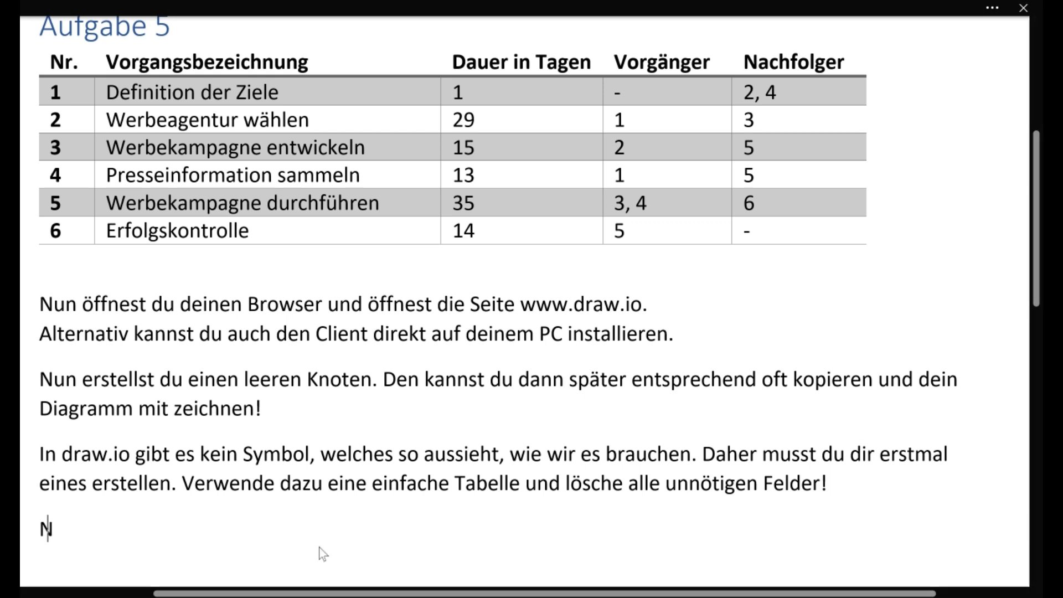
pyautogui.write('un hast du einen leeren Knoten erstellt.')
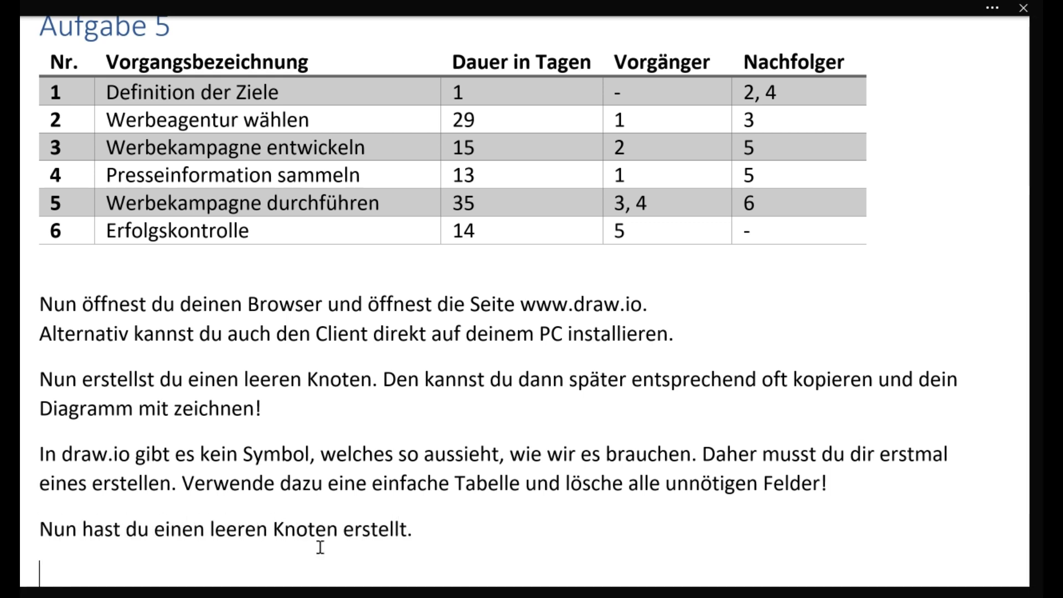
# Step: Add a "Tipps:" line and the first numbered tip "Wenn du strg beim Auswählen gedrückt hälst, dann kannst du mehrere Objekte auswählen"
pyautogui.press('Return')
pyautogui.write('1. ')
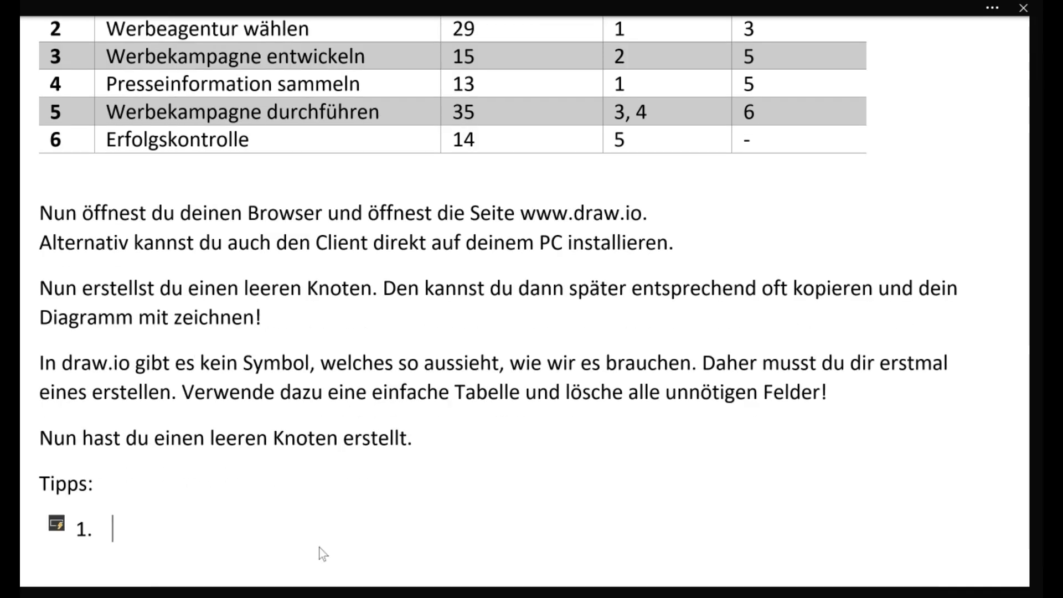
pyautogui.write('Wenn du strg a')
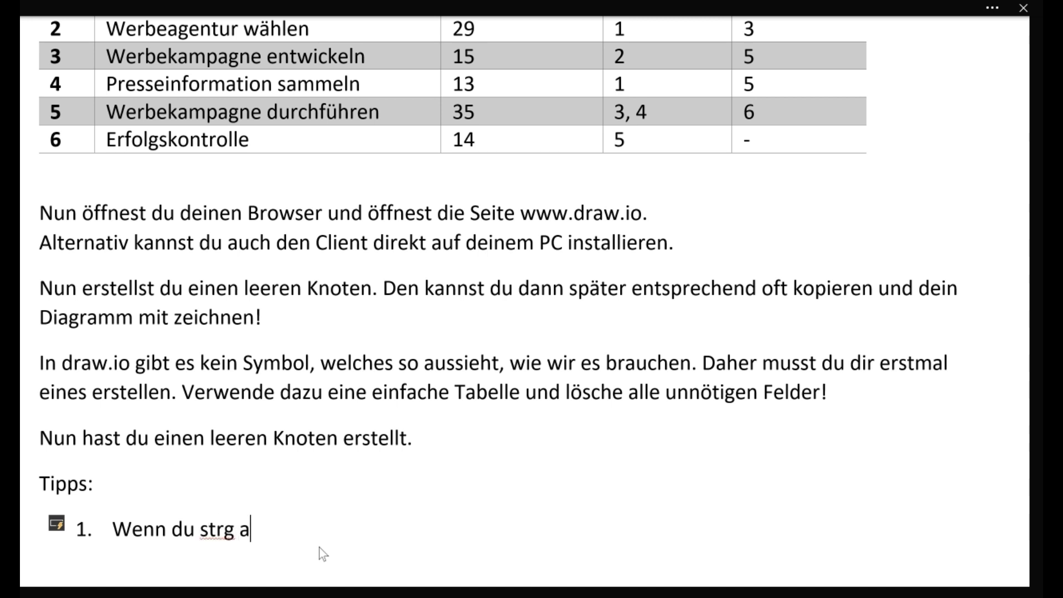
pyautogui.press('BackSpace')
pyautogui.write('beim Auswählen gedrüc')
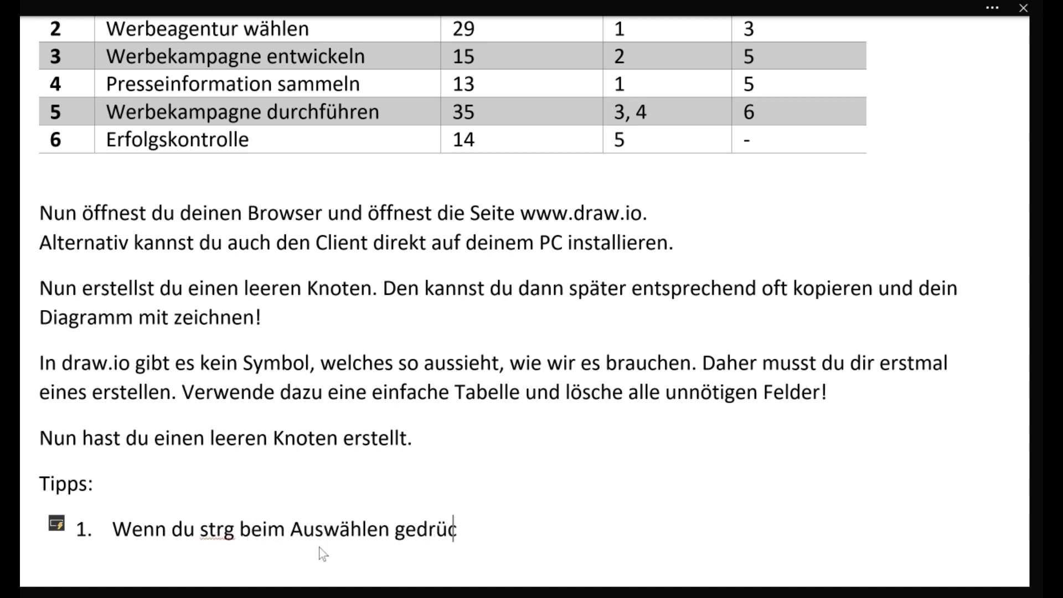
pyautogui.write('kt hälst, dann kannst du mehrere Objekte auswäh')
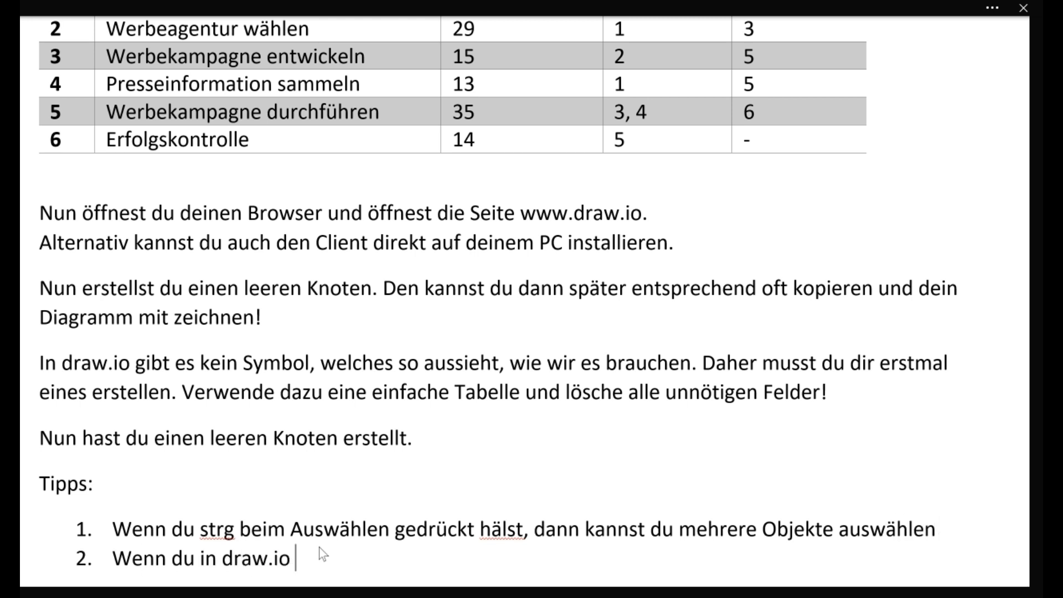
# Step: Add tip "Wenn du in draw.io auf eine freie Fläche einen Doppelklick machst, dann erscheint ein neues Fenster und du kannst aus diesem Quickmenü z.b. ein Textfeld aussuchen."
pyautogui.write('len Wenn du in draw.io auf eine freie Fläche einen Doppelkl')
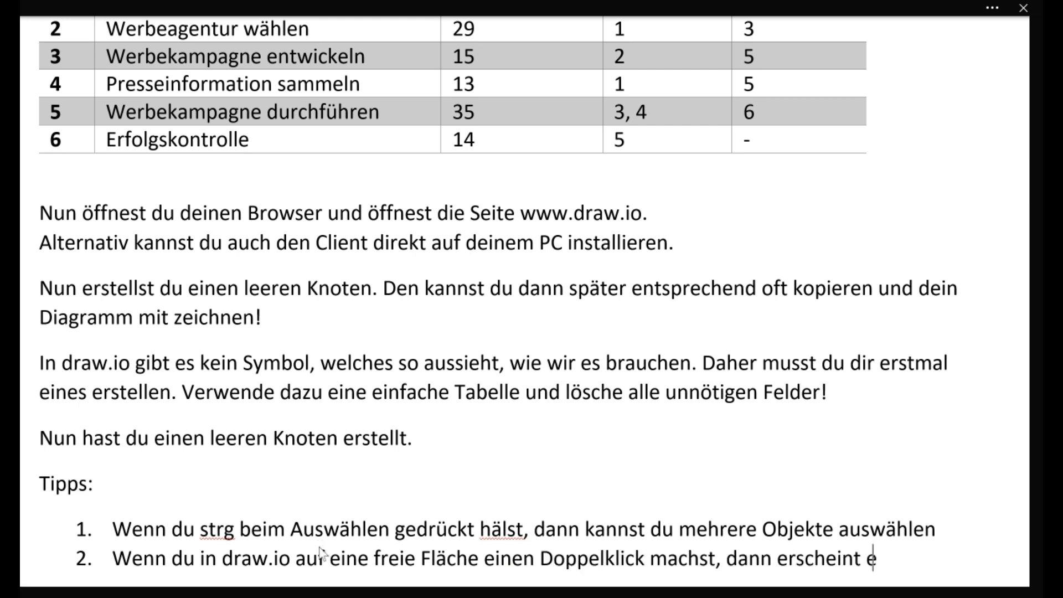
pyautogui.write('ick machst, dann erscheint ein neues Fens')
pyautogui.press('BackSpace')
pyautogui.press('BackSpace')
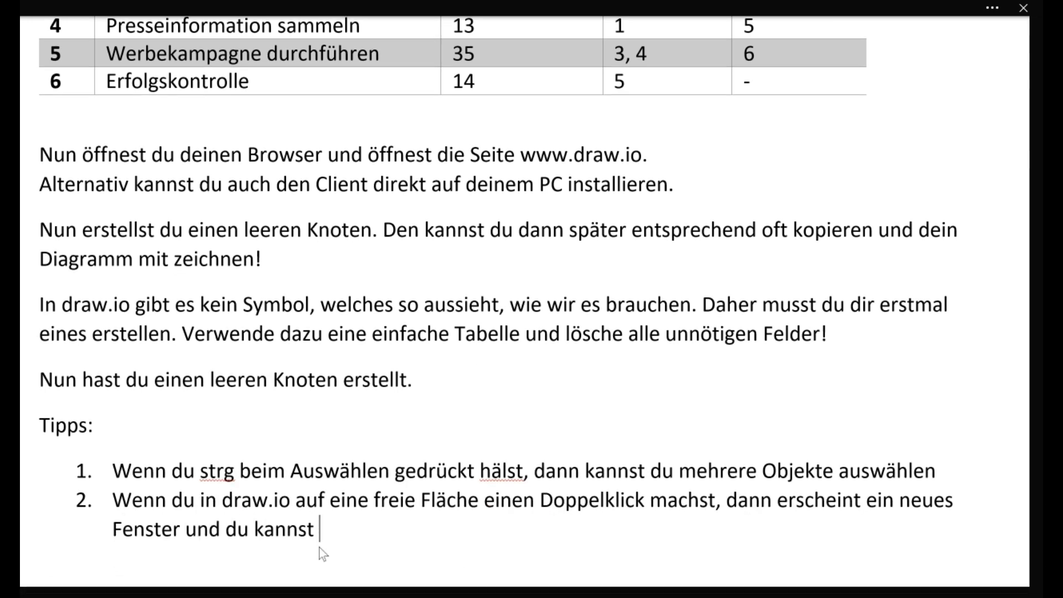
pyautogui.write('aus diesem Quickmenü z.b. ein Text')
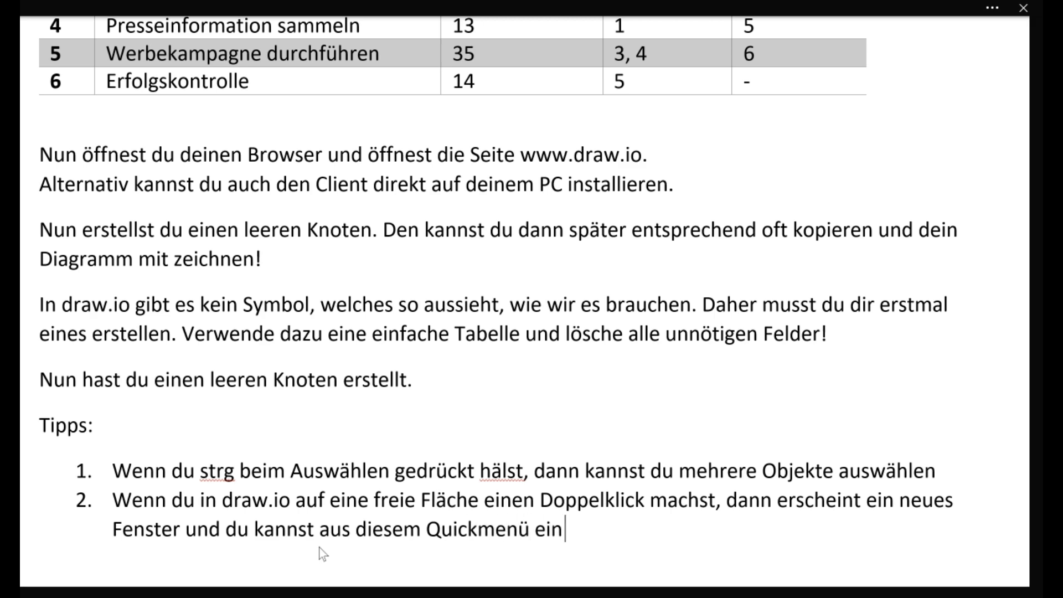
pyautogui.write('feld aussuchen.')
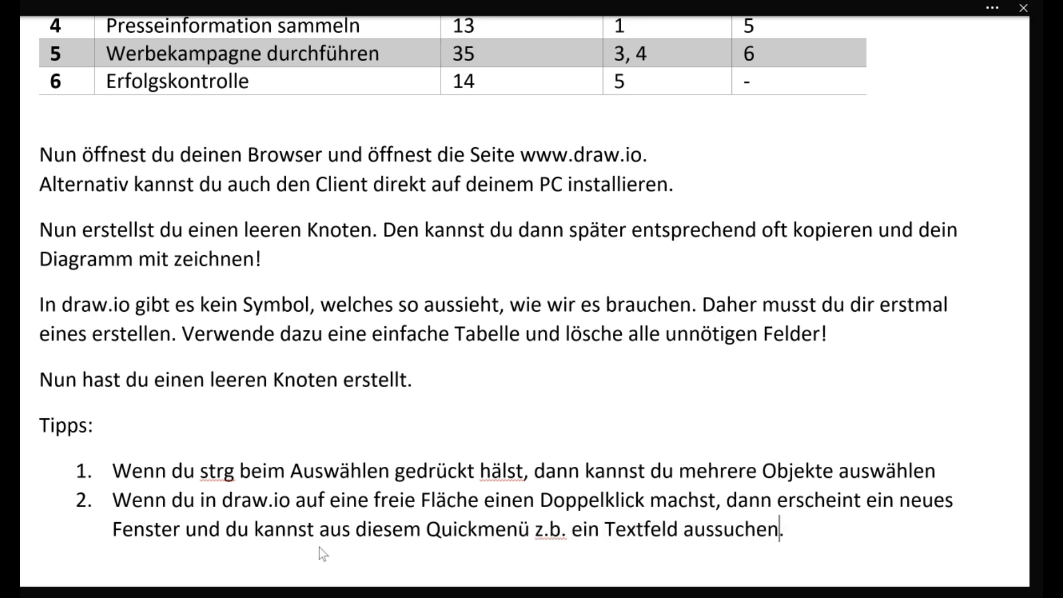
pyautogui.press('Return')
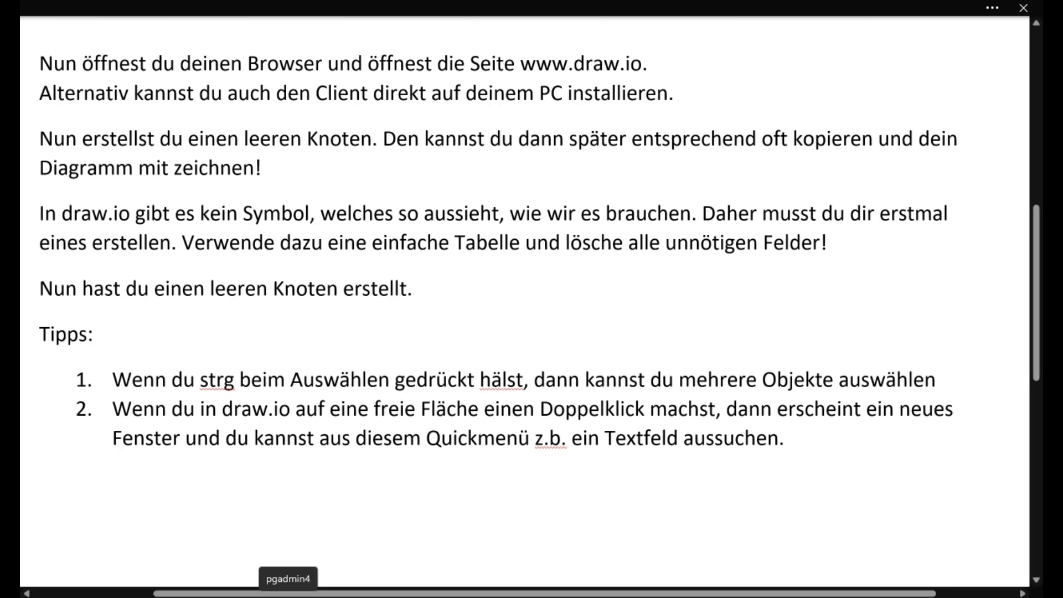
# Step: Below the tips, add "Nun kopierst du den leeren Knoten solange bist du eine ausreichende Anzahl hast. In diesem Fall brauche ich 6 Knoten."
pyautogui.write('Nun kopierst du d')
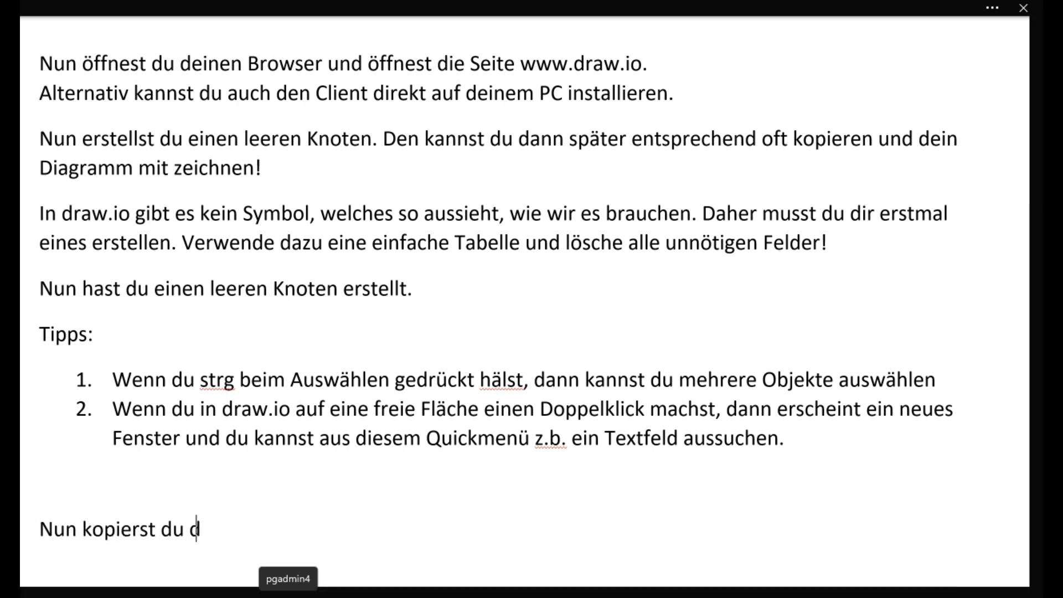
pyautogui.write('en leeren Knoten solange bist du ')
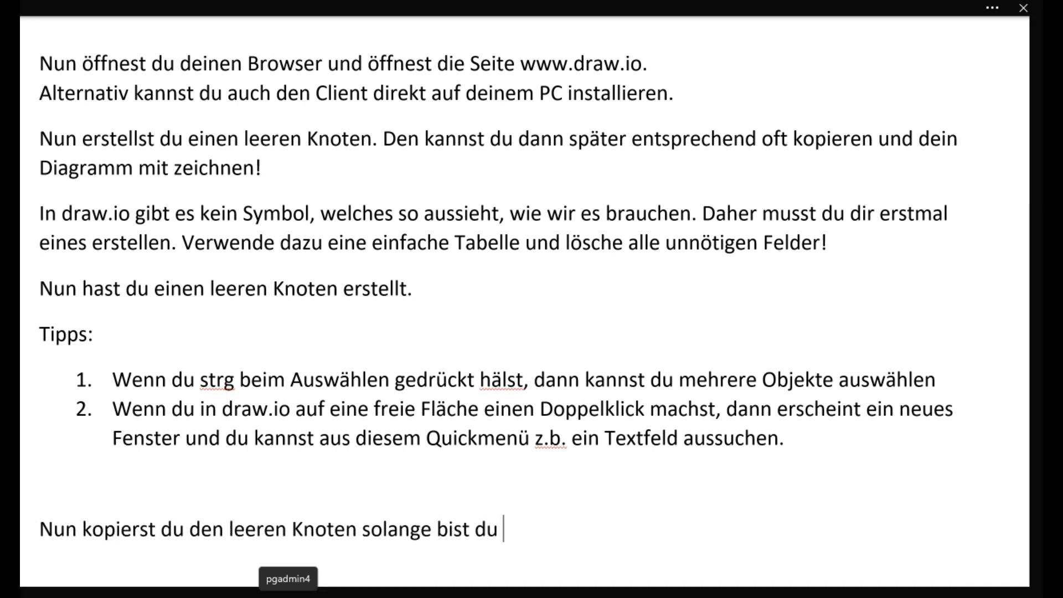
pyautogui.write('eine ausreichende Anzahl h')
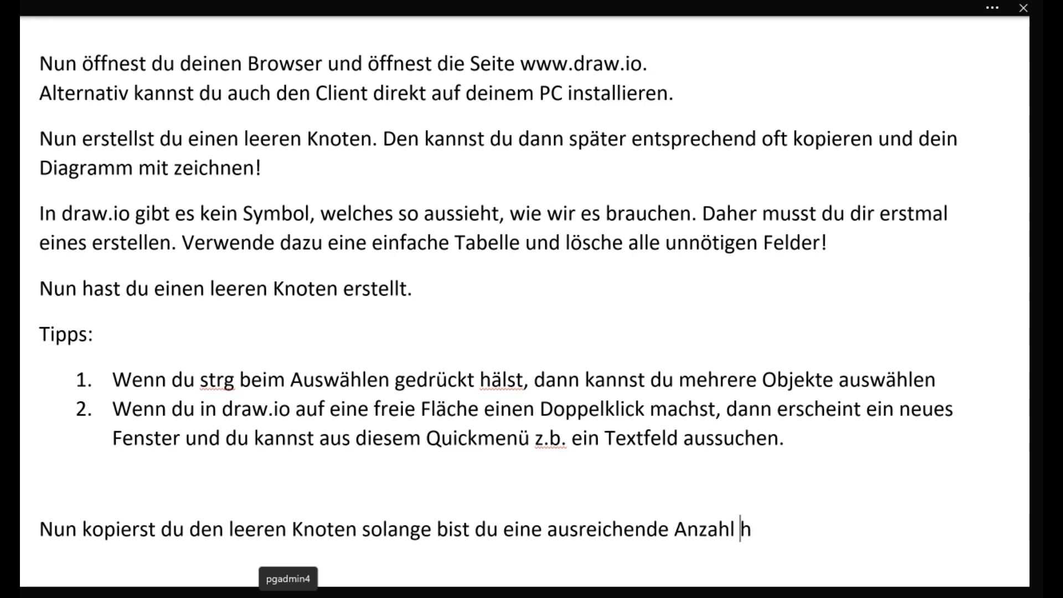
pyautogui.write('ast. In diesem Fall brauche ich 6')
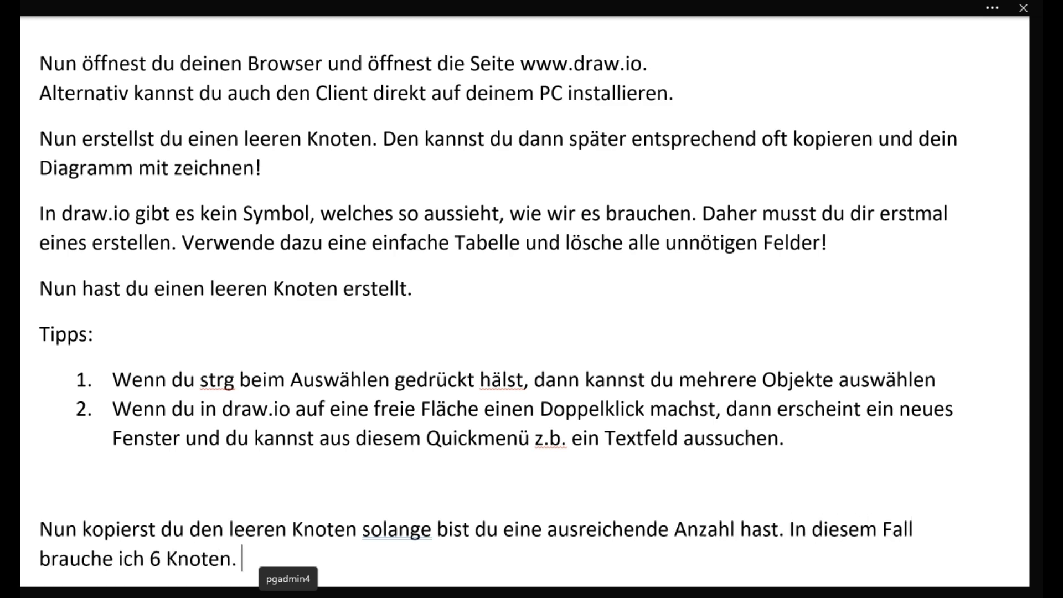
pyautogui.write(' Knoten.')
pyautogui.press('Return')
# Step: Format the number 6 in "brauche ich 6 Knoten" as bold red text and check it against the Aufgabe 5 table
pyautogui.doubleClick(157, 484)
pyautogui.scroll(3, 180, 523)
pyautogui.scroll(-2, 169, 537)
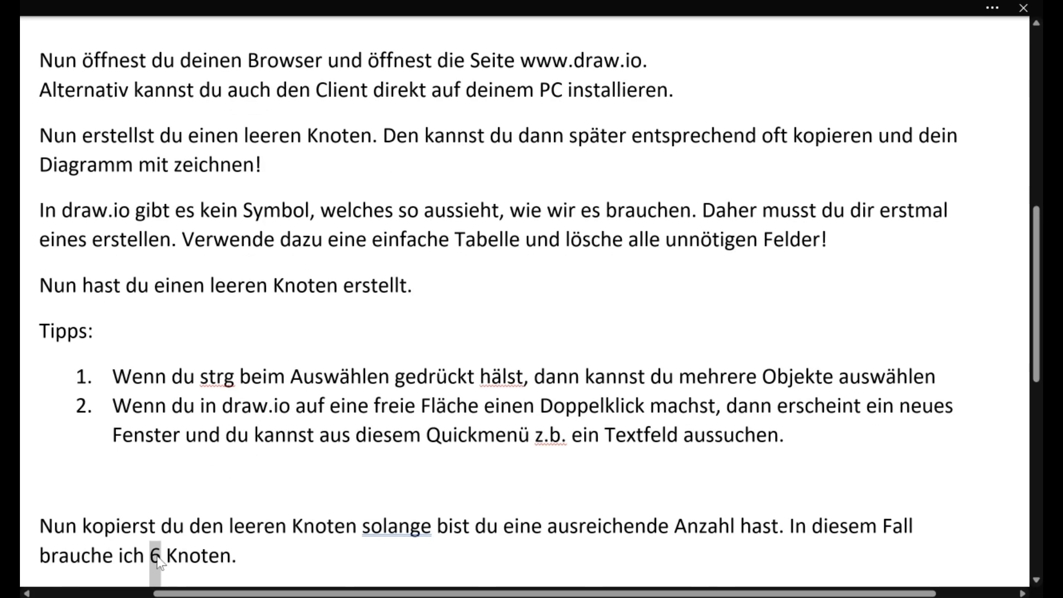
pyautogui.scroll(-2, 159, 562)
pyautogui.click(251, 454)
pyautogui.scroll(8, 119, 510)
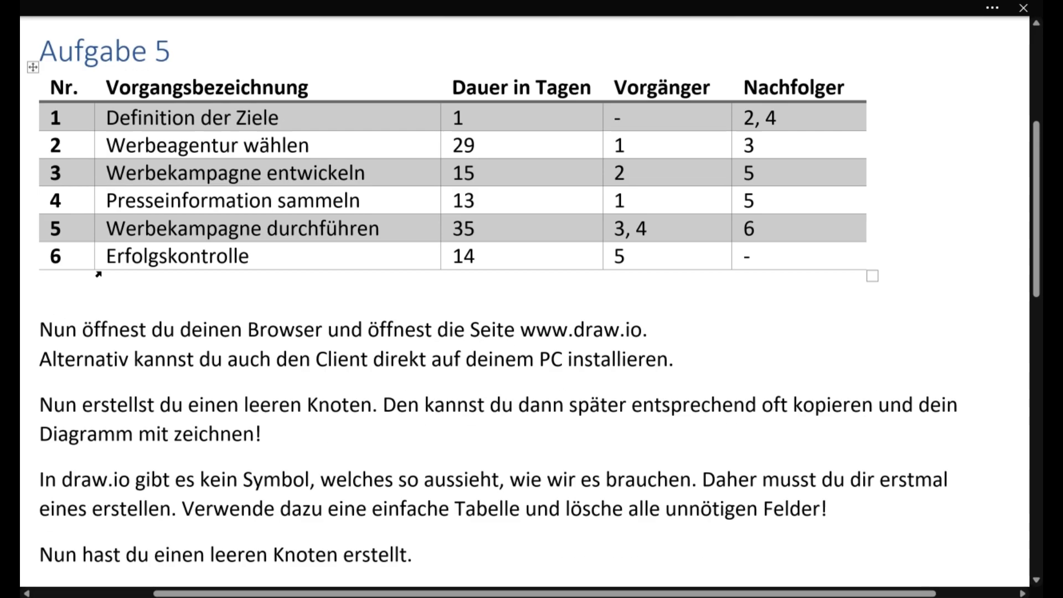
pyautogui.scroll(-7, 95, 373)
# Step: Add the line "Trage dann als nächste die Basisinformationen der jeweiligen Vorgänge ein. Also" below the 6-node paragraph
pyautogui.click(85, 442)
pyautogui.write('Trage dann ')
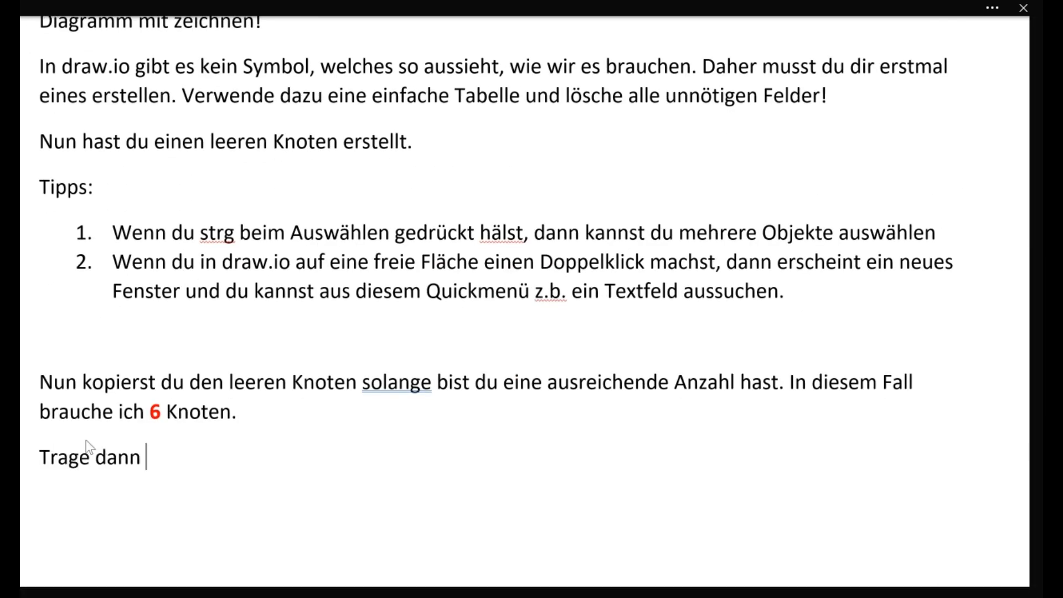
pyautogui.write('als nächste die ba')
pyautogui.press('BackSpace')
pyautogui.press('BackSpace')
pyautogui.press('BackSpace')
pyautogui.write('Basisinformationen der ')
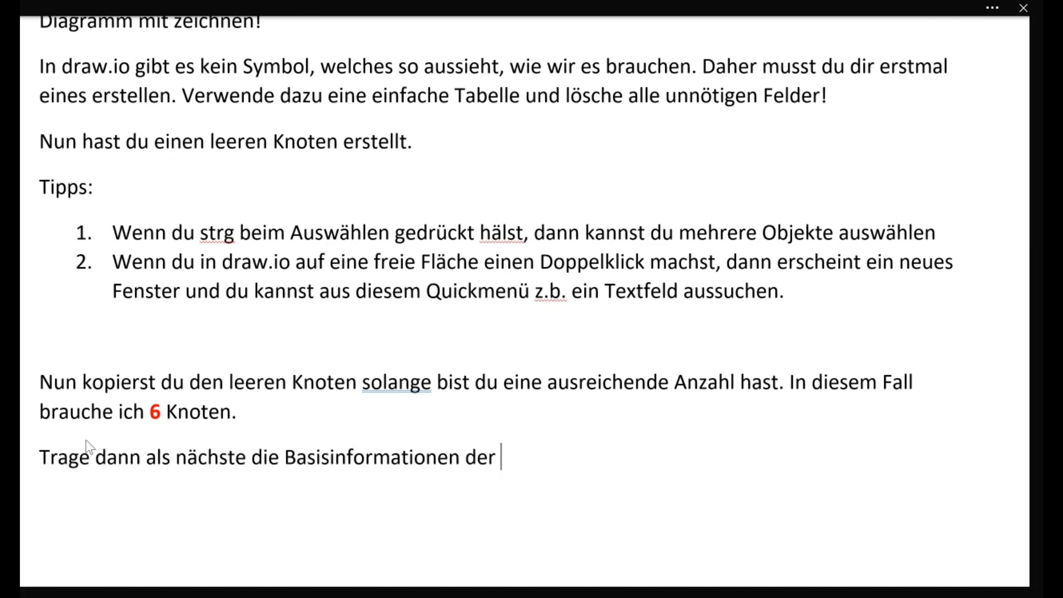
pyautogui.write('jeweiligen Vorgänge ein. Also')
# Step: Below it, add a dash list with "Vorgangsnummer", "Vorgangsbeschreibung (falls vorhanden)" and "Dauer"
pyautogui.press('Return')
pyautogui.write('-')
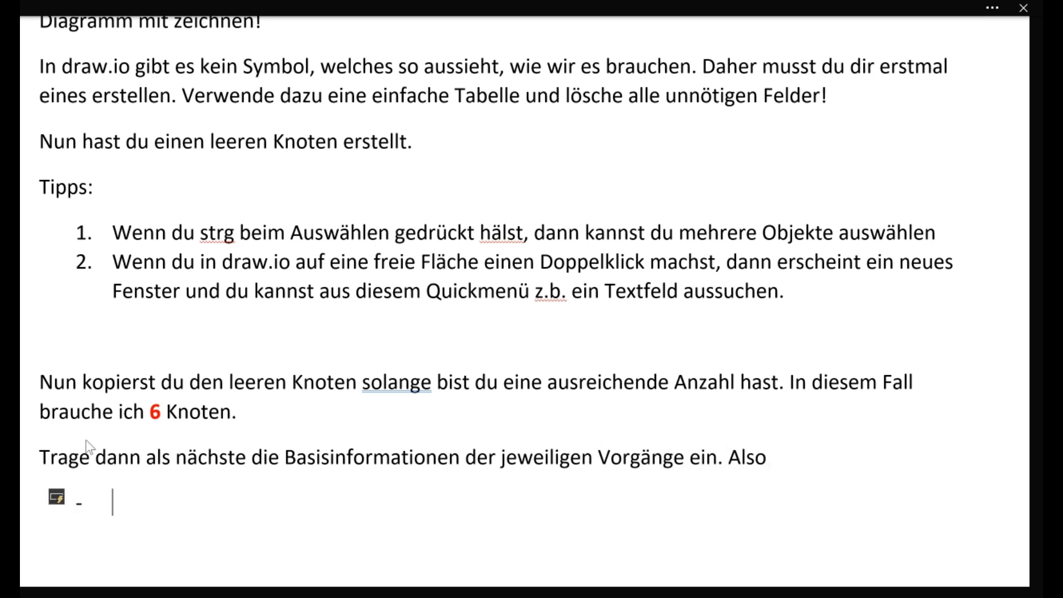
pyautogui.write(' Vorgangsnummer')
pyautogui.press('Return')
pyautogui.write('Vor')
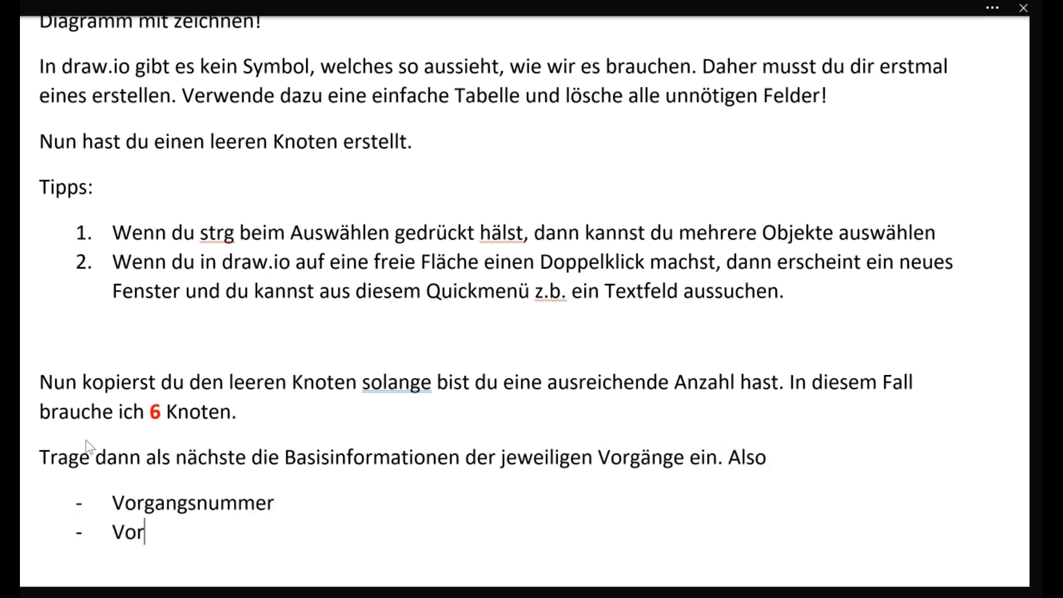
pyautogui.write('gangsbeschreibung (falls vorhanden)')
pyautogui.press('Return')
pyautogui.write('Da')
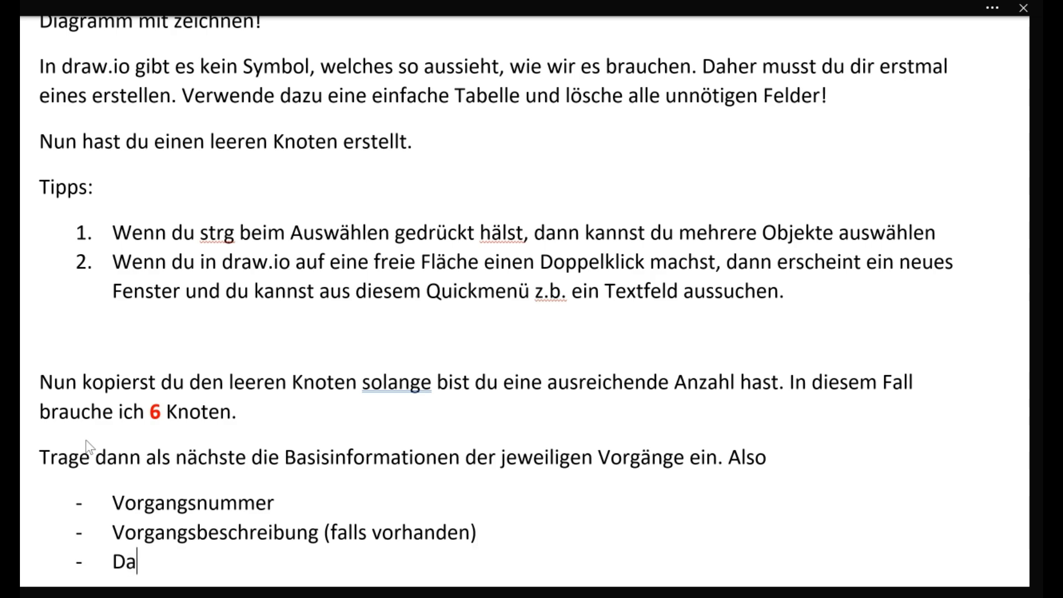
pyautogui.write('uer')
# Step: Mark the Nr., Vorgangsbezeichnung and Dauer in Tagen columns of the Aufgabe 5 table one after another to review them
pyautogui.scroll(15, 122, 288)
pyautogui.moveTo(55, 329); pyautogui.dragTo(77, 490)
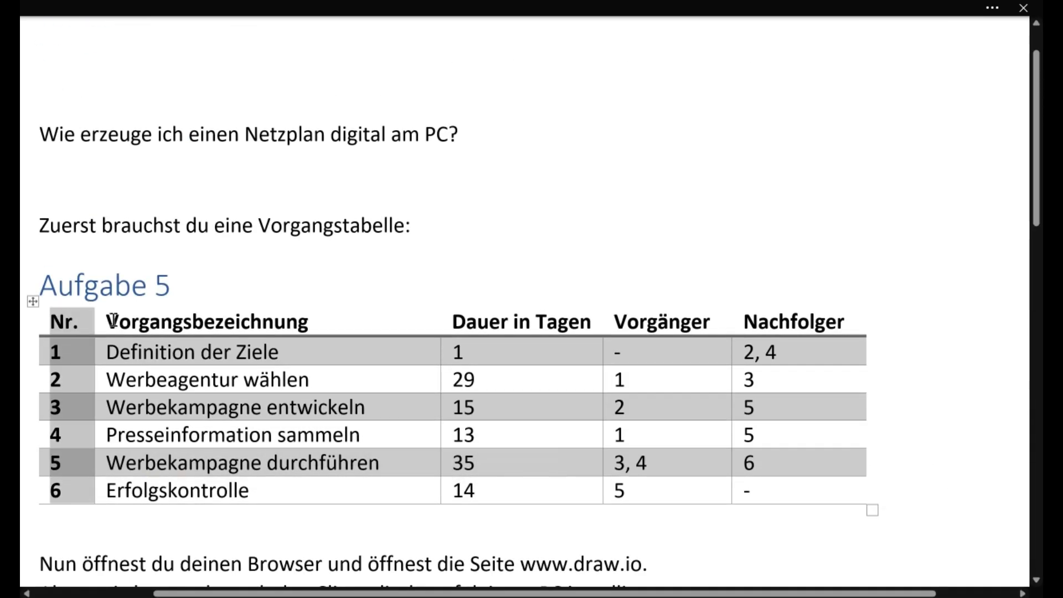
pyautogui.moveTo(112, 318); pyautogui.dragTo(282, 489)
pyautogui.moveTo(488, 322); pyautogui.dragTo(500, 490)
pyautogui.click(386, 483)
pyautogui.scroll(-15, 340, 462)
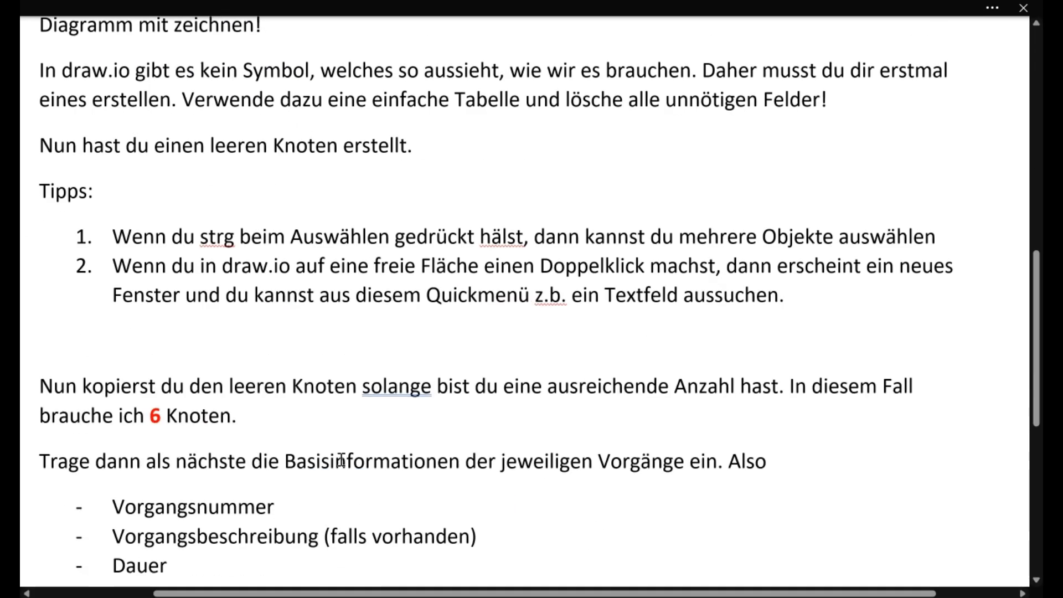
pyautogui.scroll(11, 340, 458)
pyautogui.scroll(2, 340, 454)
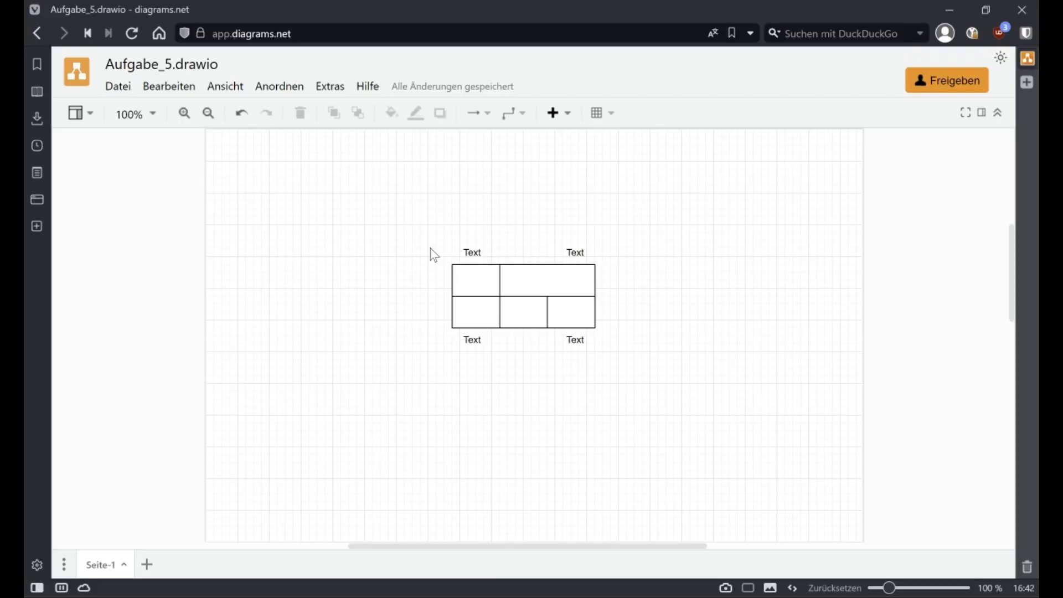
# Step: In draw.io, duplicate the blank node group twice and place one copy on each side of the original in a row
pyautogui.moveTo(422, 229); pyautogui.dragTo(646, 413)
pyautogui.hotkey('ctrl', 'd')
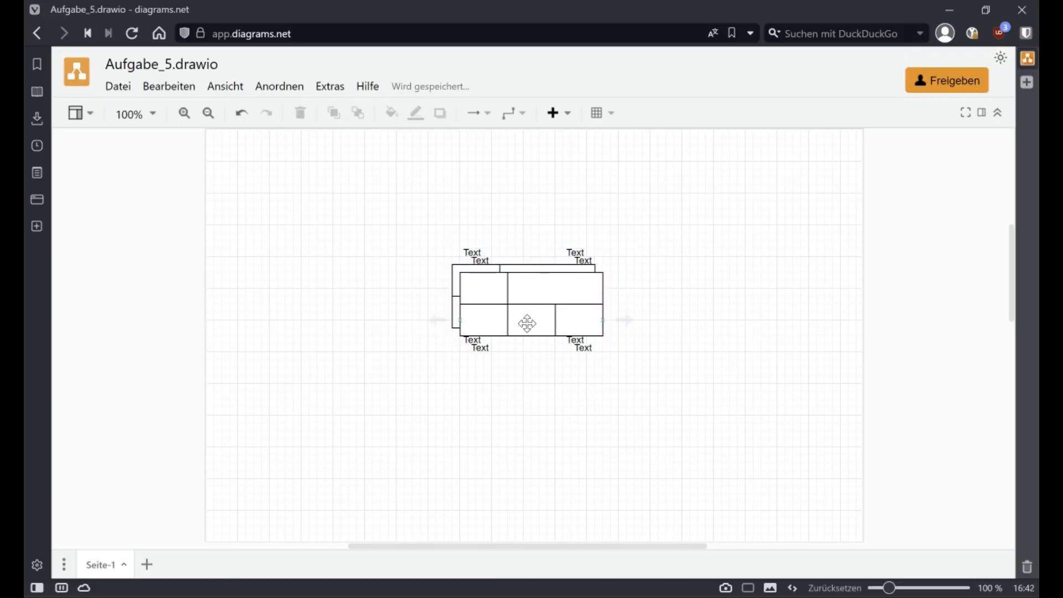
pyautogui.moveTo(527, 320); pyautogui.dragTo(703, 324)
pyautogui.moveTo(542, 334); pyautogui.dragTo(351, 318)
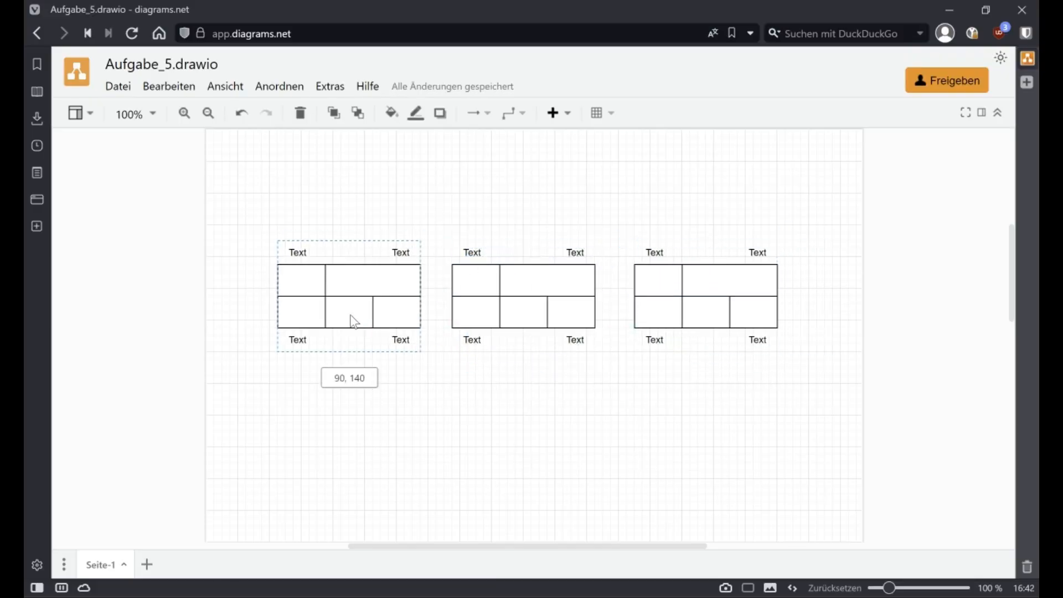
# Step: Add three more copies of the blank node and arrange them as a second row beneath the first
pyautogui.click(553, 338)
pyautogui.hotkey('ctrl', 'd')
pyautogui.moveTo(553, 337); pyautogui.dragTo(352, 434)
pyautogui.click(497, 369)
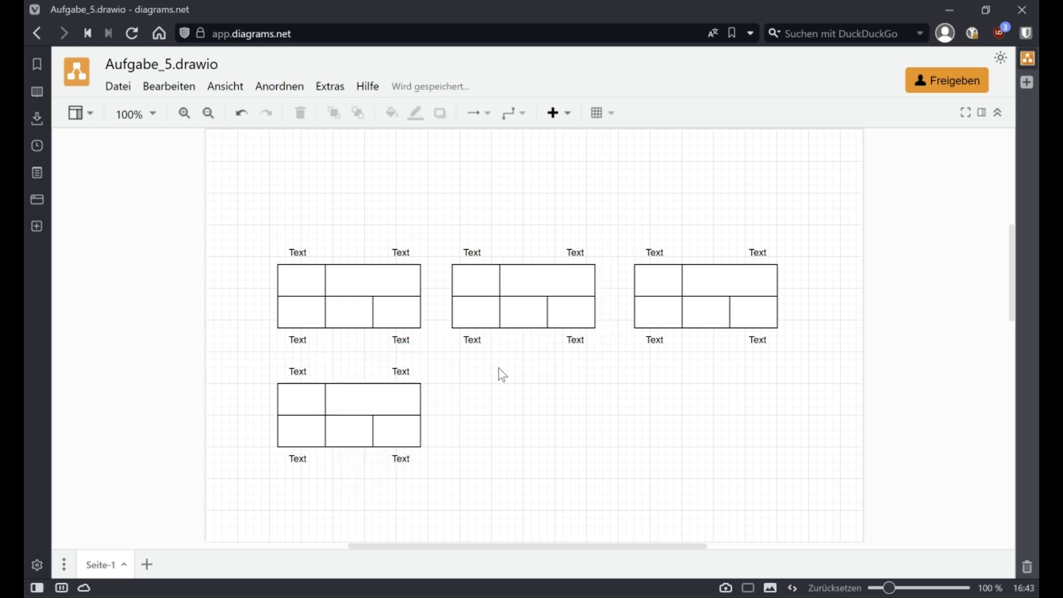
pyautogui.hotkey('ctrl', 'v')
pyautogui.moveTo(551, 359); pyautogui.dragTo(522, 445)
pyautogui.click(660, 444)
pyautogui.hotkey('ctrl', 'v')
pyautogui.moveTo(572, 354); pyautogui.dragTo(710, 435)
pyautogui.click(615, 409)
# Step: Fill the upper-left node with number 1, duration 1 and the description "Definition der Ziele"
pyautogui.scroll(4, 284, 311)
pyautogui.click(317, 246)
pyautogui.doubleClick(317, 246)
pyautogui.write('1')
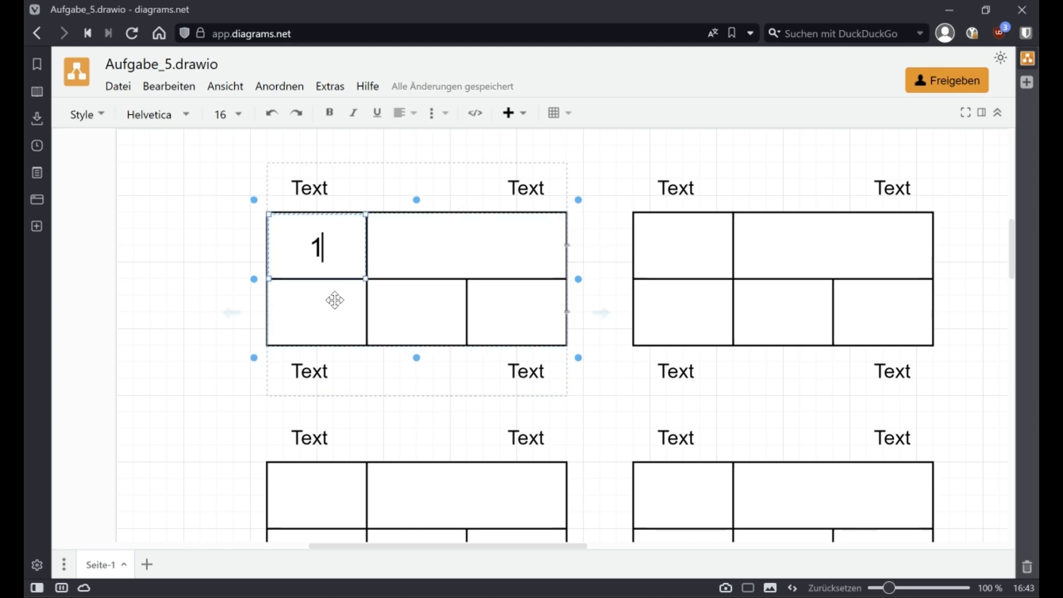
pyautogui.click(335, 299)
pyautogui.doubleClick(316, 315)
pyautogui.write('1')
pyautogui.doubleClick(437, 250)
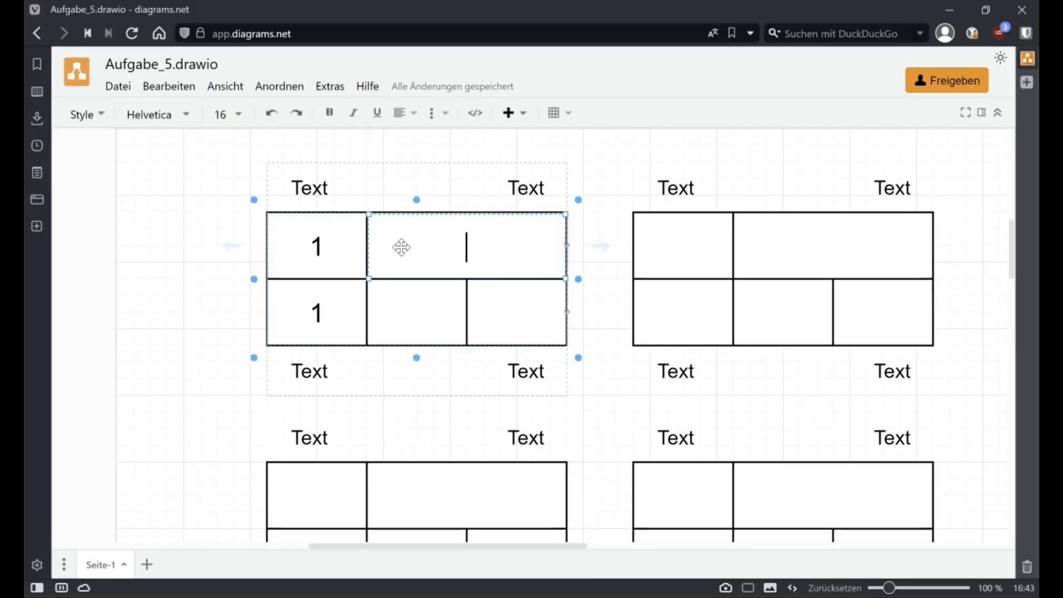
pyautogui.write('Definition der Ziele')
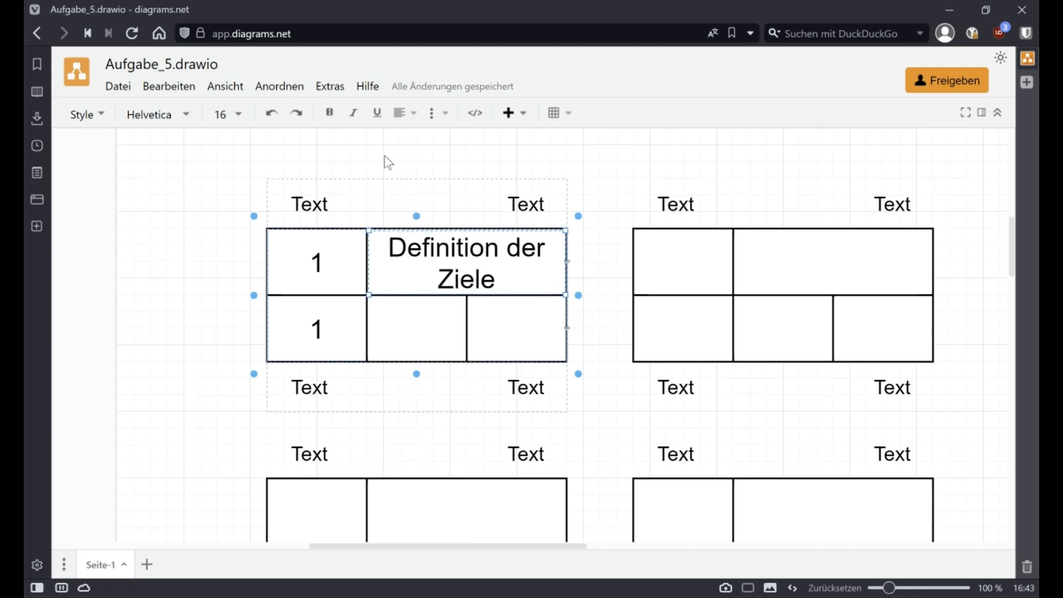
pyautogui.click(385, 158)
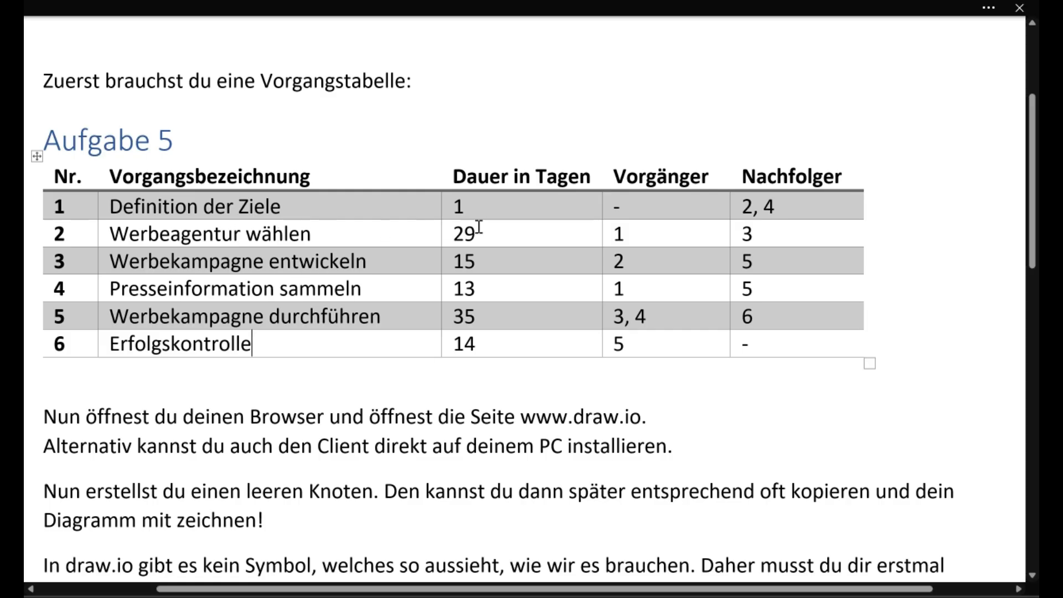
# Step: Fill the upper-middle node with number 2, the description "Werbeagentur wählen" and duration 29
pyautogui.click(190, 596)
pyautogui.doubleClick(689, 264)
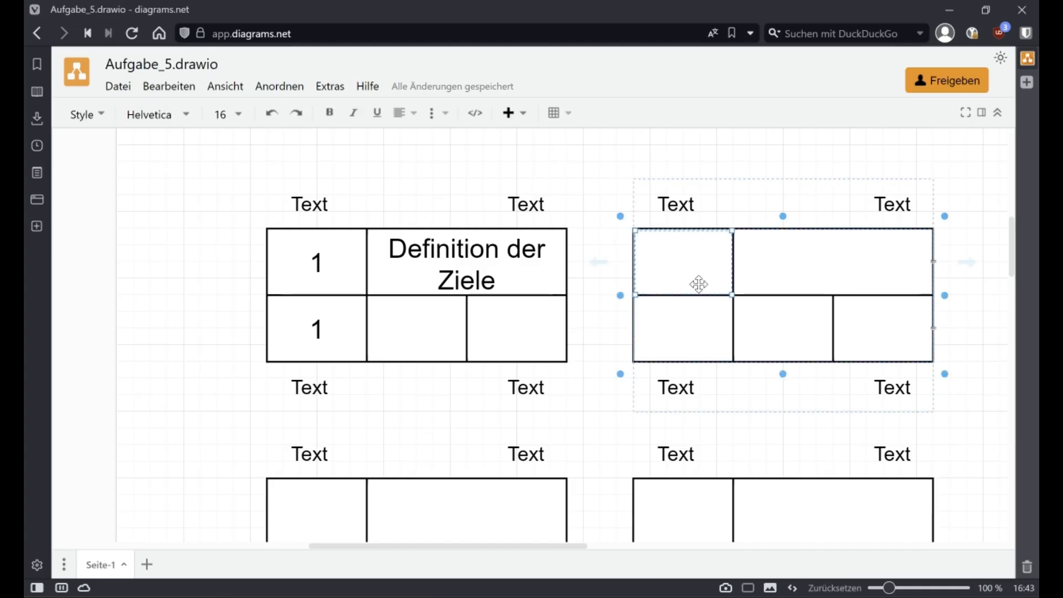
pyautogui.write('2')
pyautogui.doubleClick(803, 254)
pyautogui.write('Werbeagentur w')
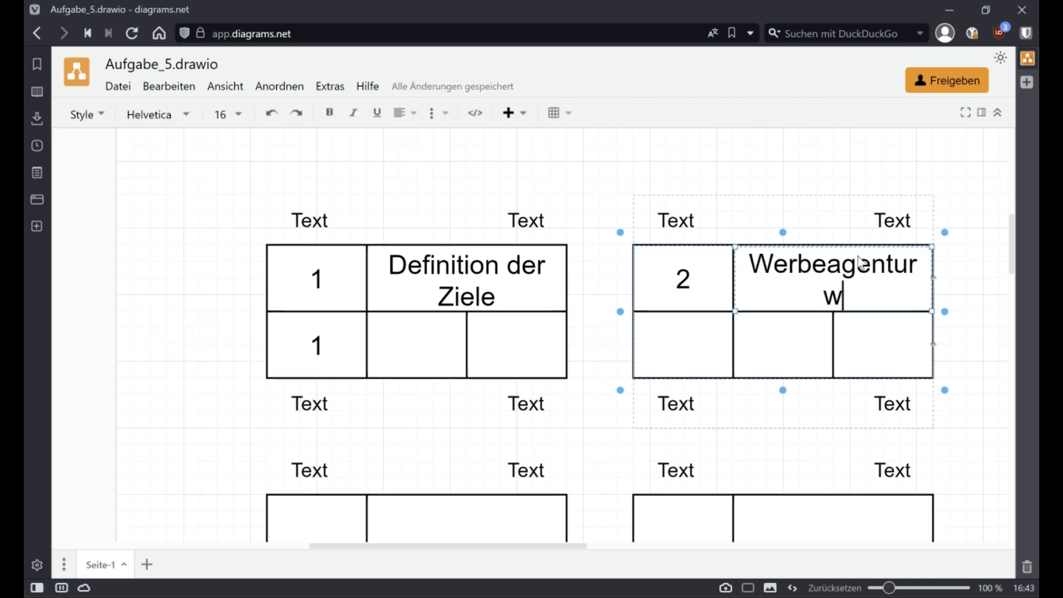
pyautogui.write('ählen')
pyautogui.click(695, 344)
pyautogui.doubleClick(696, 344)
pyautogui.write('29')
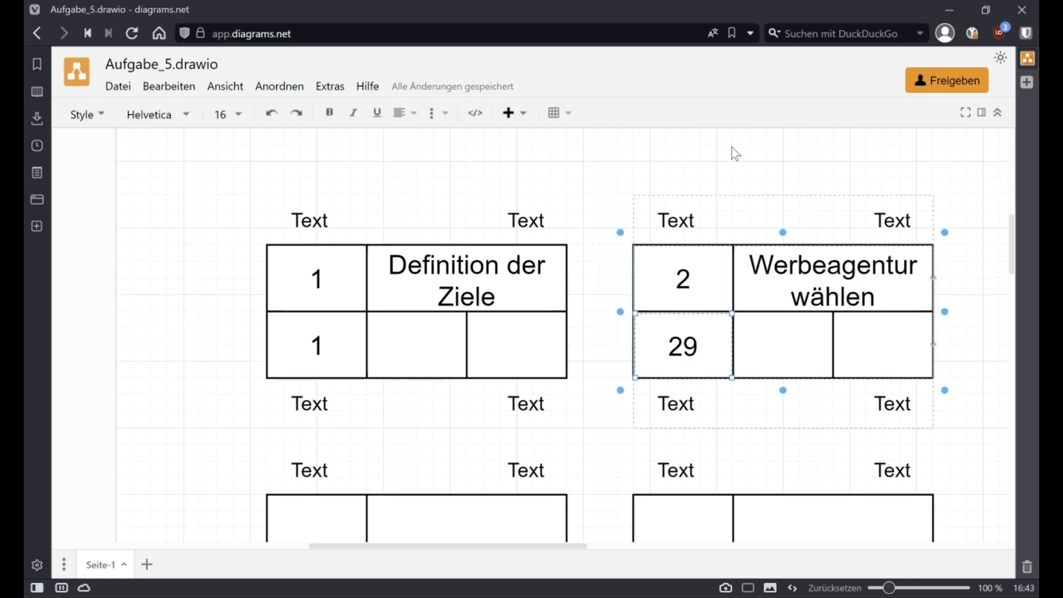
pyautogui.click(732, 148)
# Step: Look up row 3 in the Word process table, and in draw.io fill the upper-right node with number 3, "Werbekampagne entwickeln" and duration 15
pyautogui.moveTo(732, 424); pyautogui.dragTo(291, 420)
pyautogui.click(190, 596)
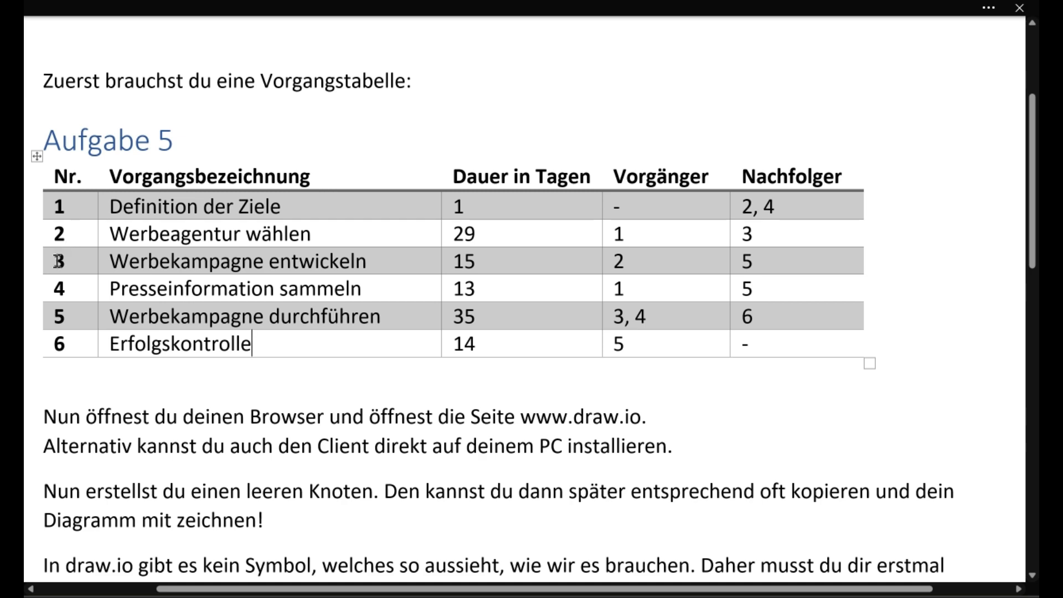
pyautogui.moveTo(58, 261); pyautogui.dragTo(506, 265)
pyautogui.moveTo(189, 595)
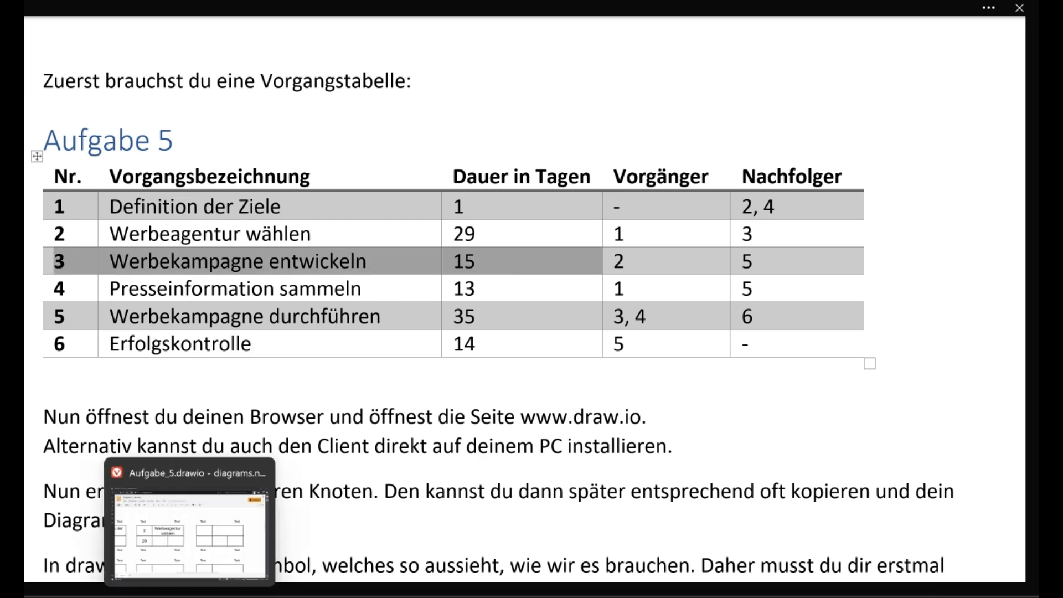
pyautogui.click(187, 565)
pyautogui.doubleClick(613, 285)
pyautogui.write('3')
pyautogui.click(740, 280)
pyautogui.doubleClick(742, 284)
pyautogui.write('Werbe')
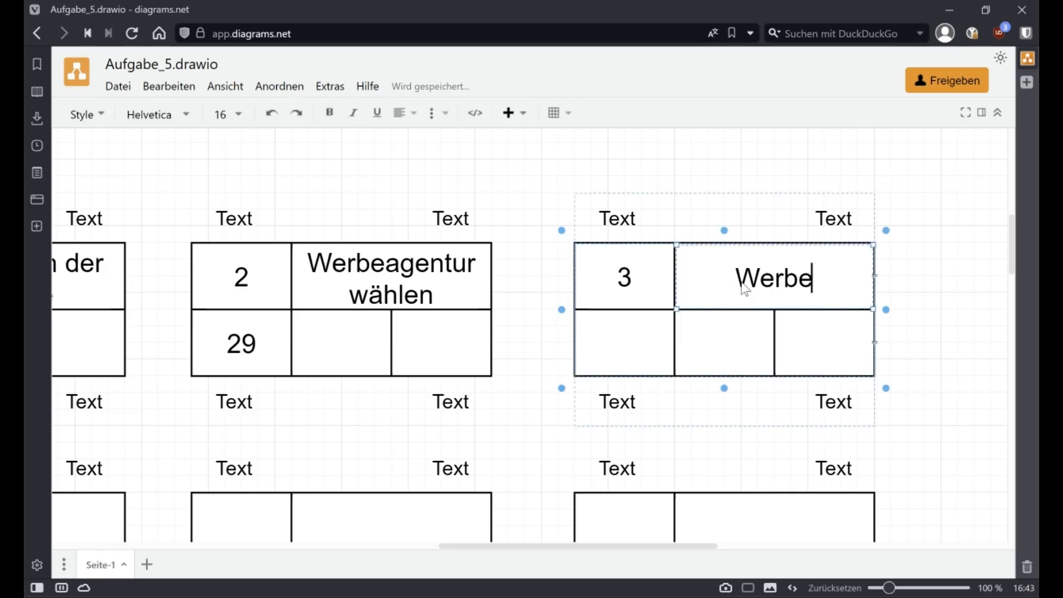
pyautogui.write('kampagne entwickeln')
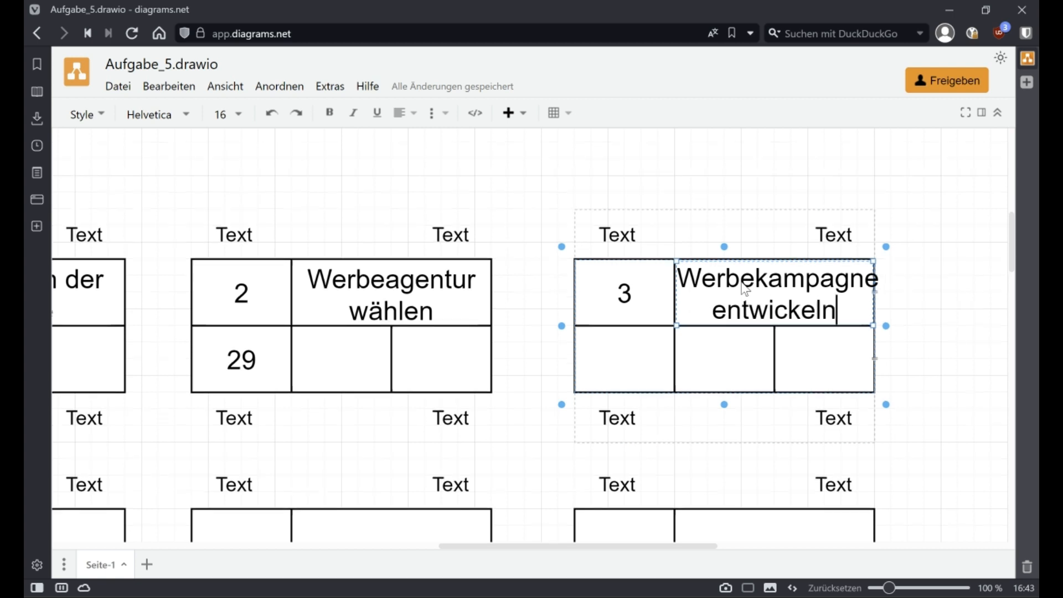
pyautogui.doubleClick(645, 339)
pyautogui.write('15')
pyautogui.click(533, 207)
# Step: Look up process 4 in the Word table and fill draw.io's lower-left node with number 4, "Presseinformation sammeln" and duration 13
pyautogui.scroll(-3, 452, 464)
pyautogui.hscroll(-6, 452, 464)
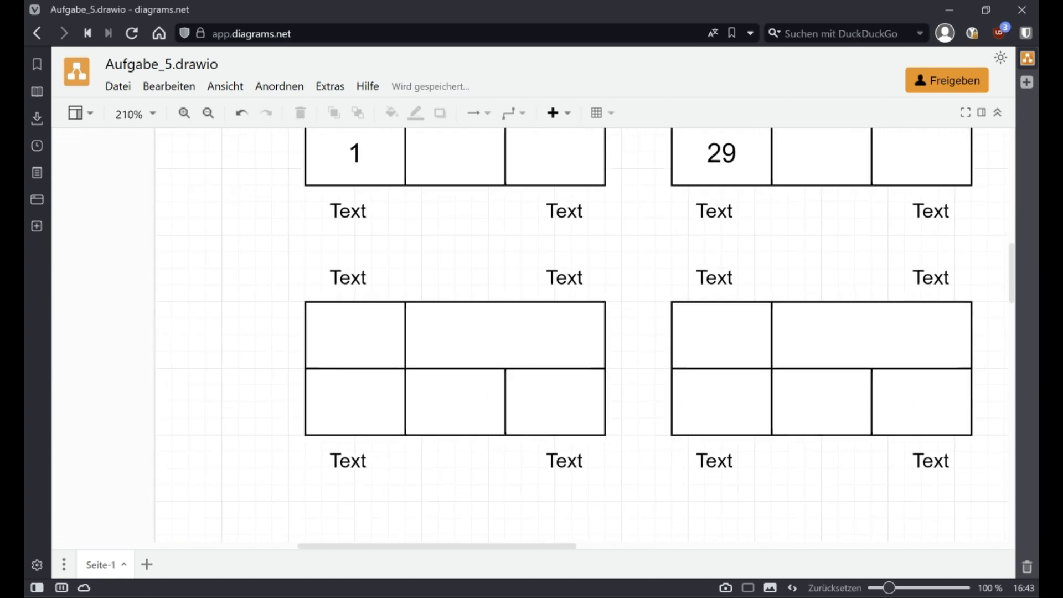
pyautogui.hotkey('alt', 'Tab')
pyautogui.moveTo(57, 288); pyautogui.dragTo(510, 287)
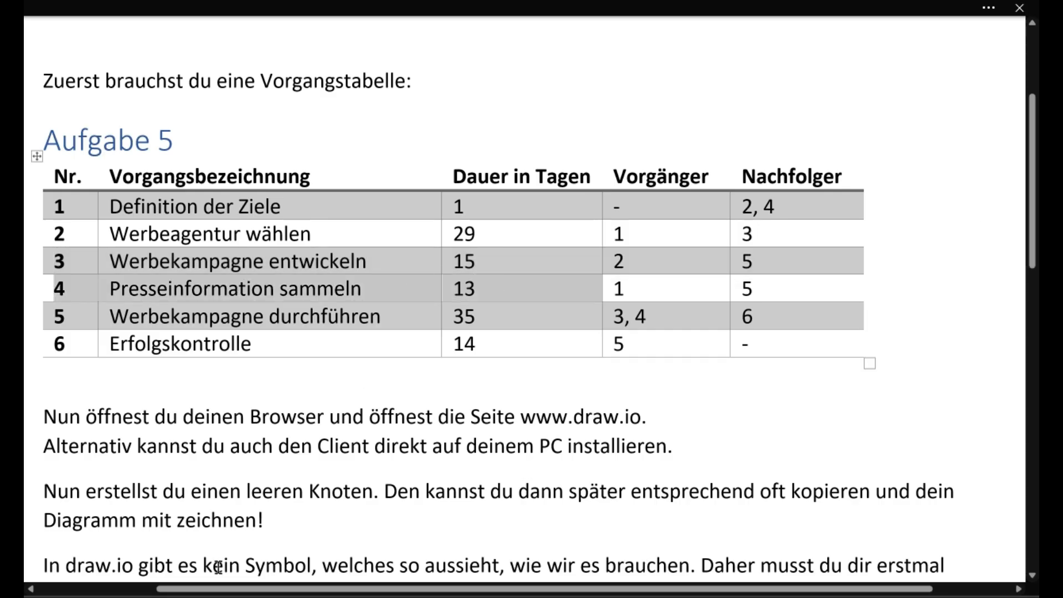
pyautogui.hotkey('alt', 'Tab')
pyautogui.doubleClick(341, 346)
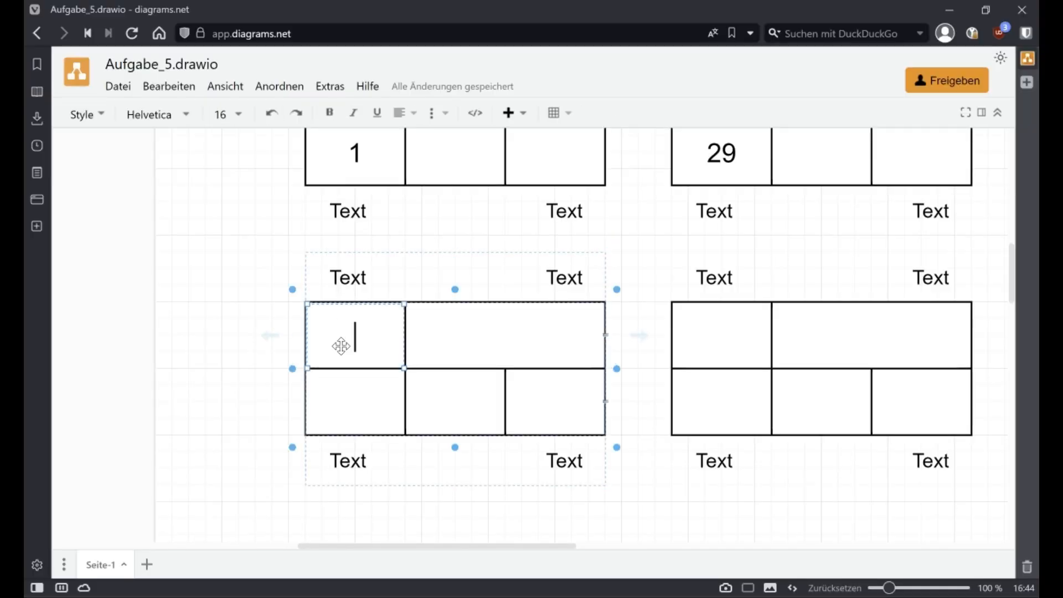
pyautogui.write('4')
pyautogui.doubleClick(450, 323)
pyautogui.write('Presseinformation sammeln')
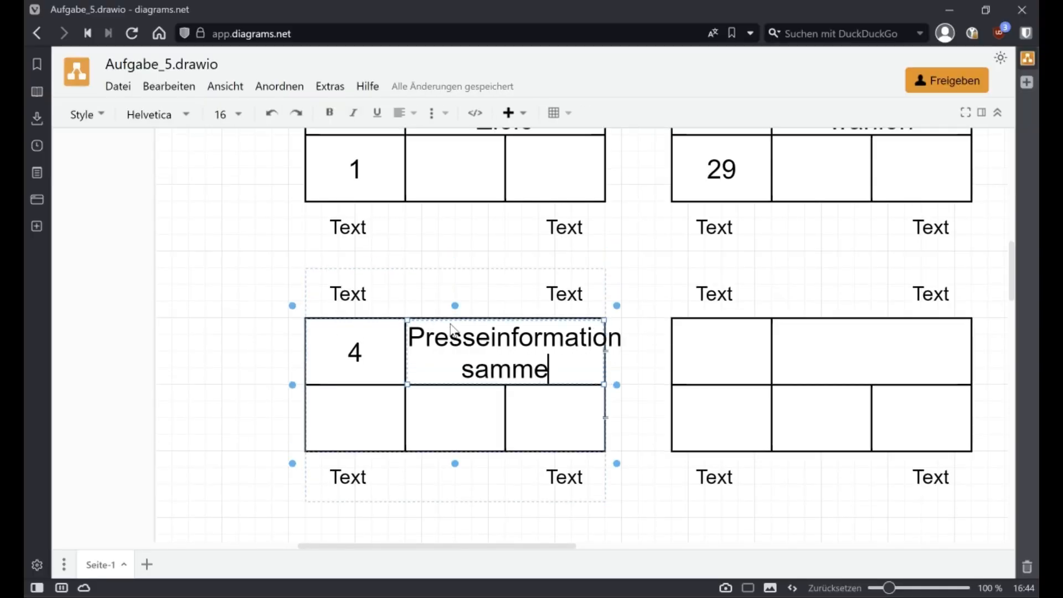
pyautogui.doubleClick(350, 420)
pyautogui.write('13')
pyautogui.click(633, 506)
# Step: Look up process 5 in the Word table and give draw.io's lower-middle node number 5 and the description "Werbekampagne durchführen"
pyautogui.moveTo(634, 506); pyautogui.dragTo(214, 497)
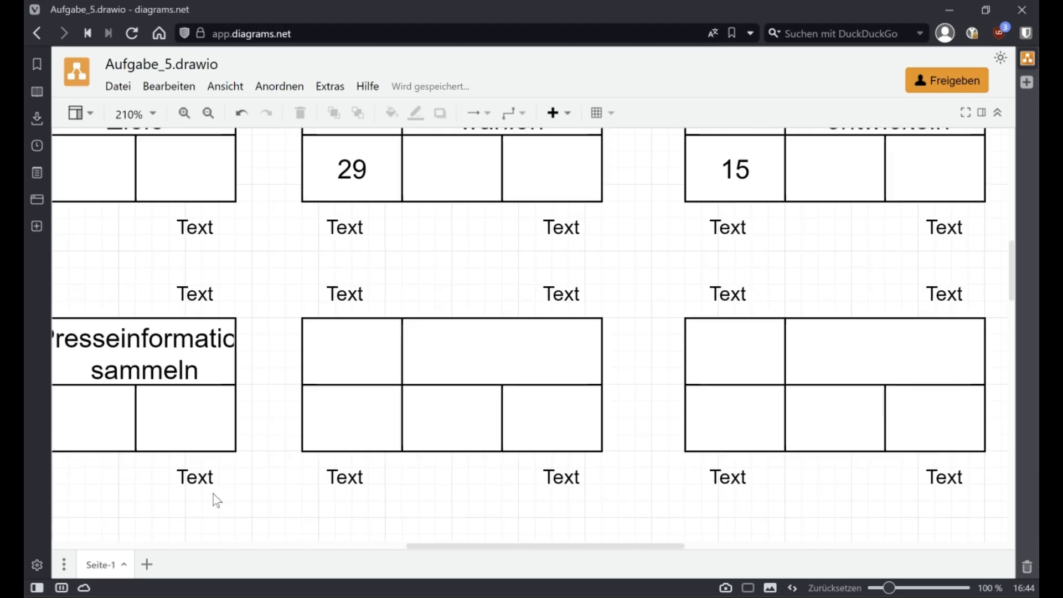
pyautogui.hotkey('alt', 'Tab')
pyautogui.click(67, 289)
pyautogui.click(51, 316)
pyautogui.moveTo(83, 319); pyautogui.dragTo(464, 322)
pyautogui.hotkey('alt', 'Tab')
pyautogui.click(292, 332)
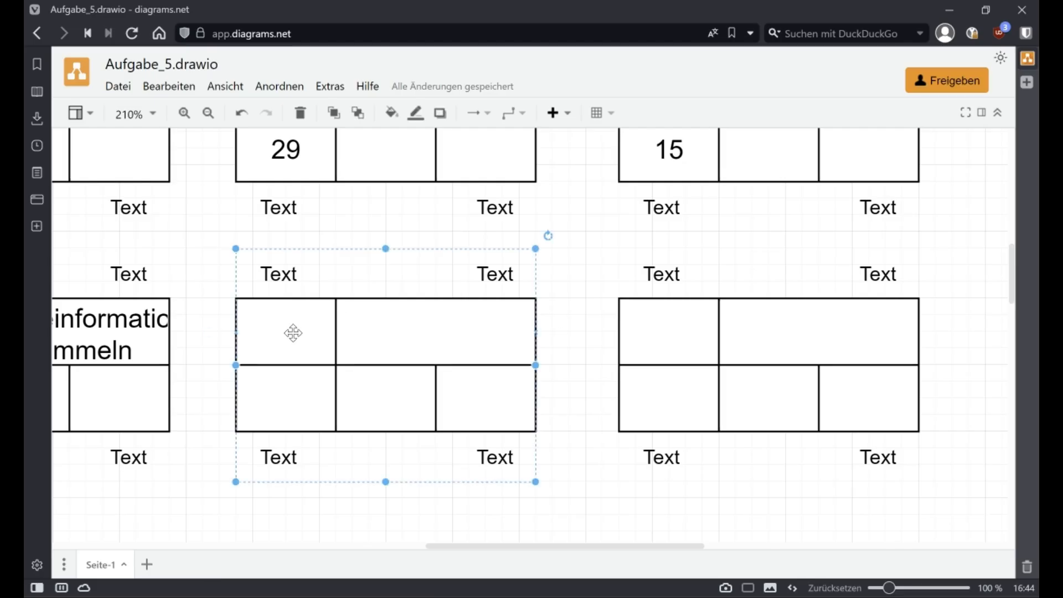
pyautogui.write('5')
pyautogui.click(396, 327)
pyautogui.write('Werbekampa')
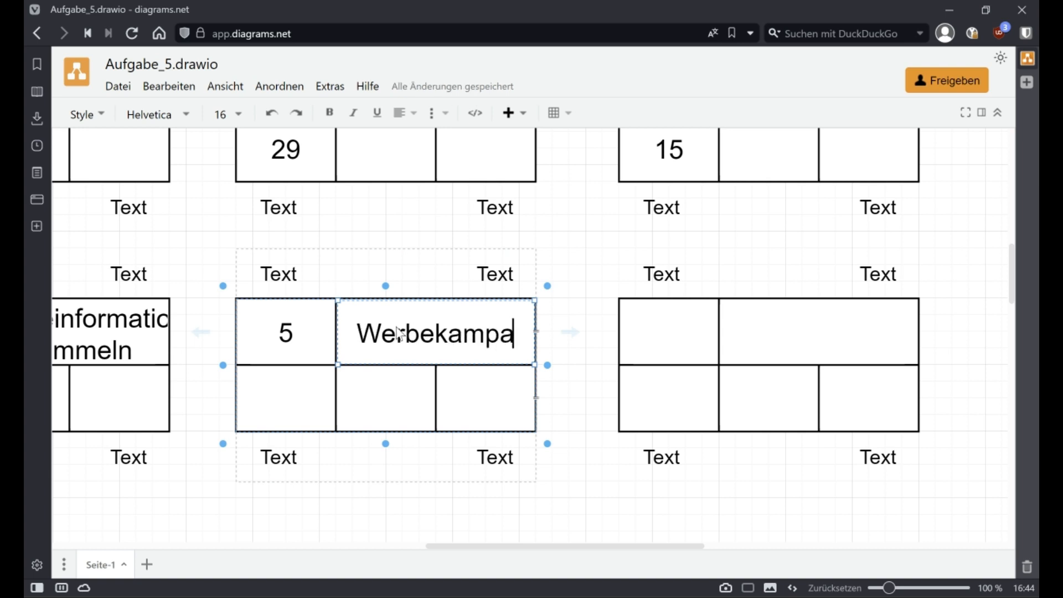
pyautogui.write('gne durchführen')
# Step: Check the duration of process 5 in the Word table and enter 35 as node 5's duration in draw.io
pyautogui.doubleClick(299, 404)
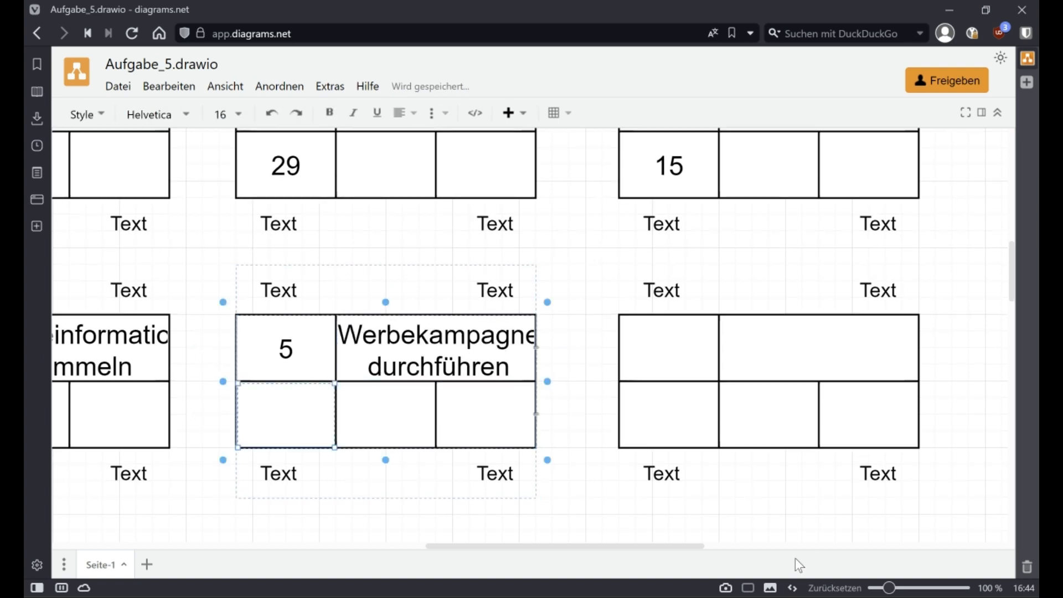
pyautogui.hotkey('alt', 'Tab')
pyautogui.hotkey('alt', 'Tab')
pyautogui.hotkey('alt', 'Tab')
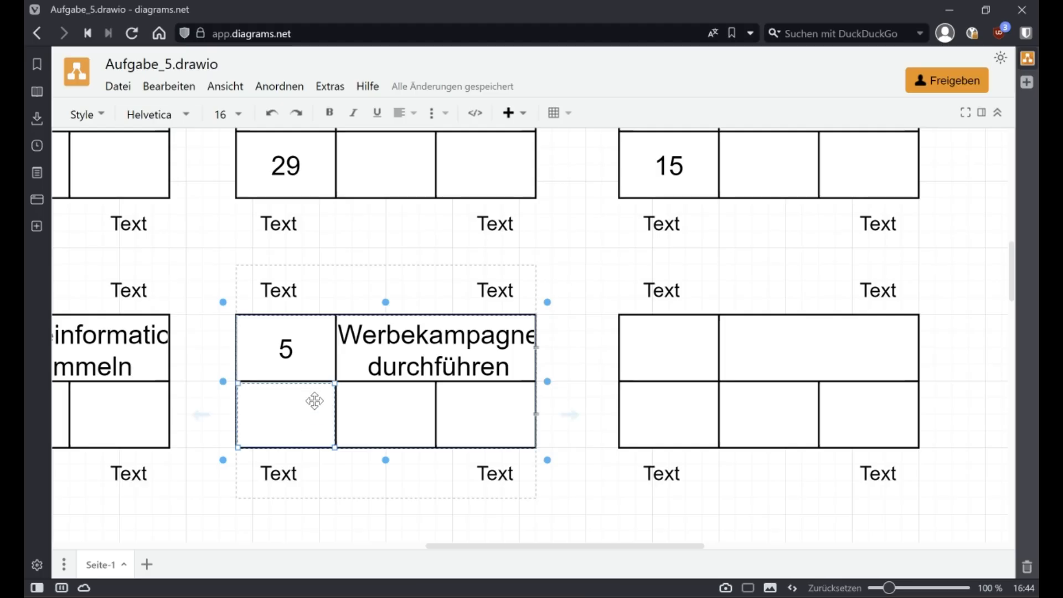
pyautogui.write('35')
pyautogui.doubleClick(363, 416)
pyautogui.click(576, 374)
# Step: Fill the lower-right node with number 6 and the description "Erfolgskontrolle"
pyautogui.hscroll(5, 670, 352)
pyautogui.click(546, 404)
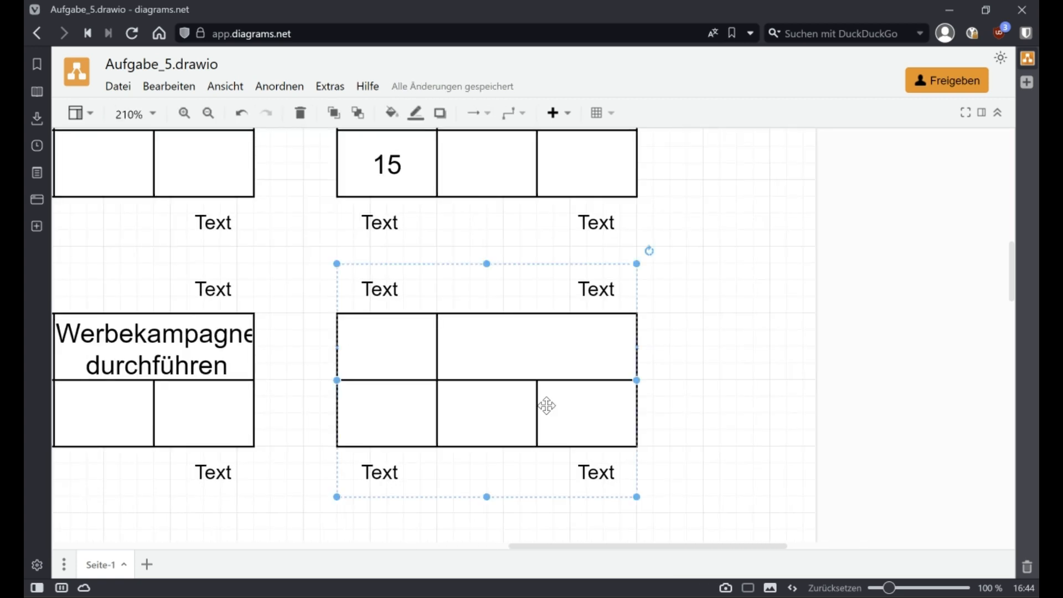
pyautogui.write('6')
pyautogui.doubleClick(526, 350)
pyautogui.write('Erfolgsko')
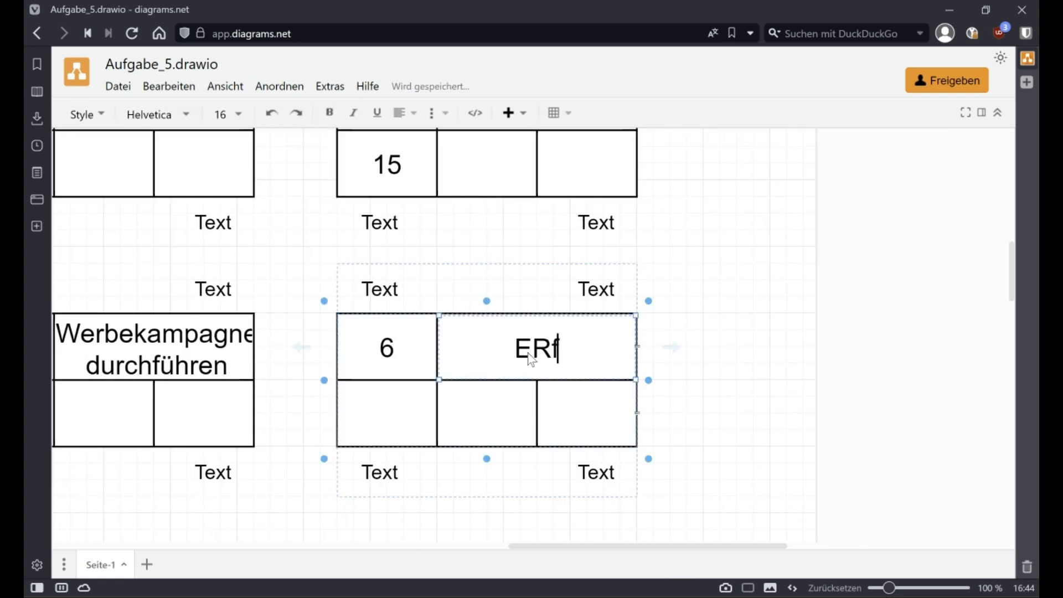
pyautogui.write('ntrolle')
pyautogui.click(723, 541)
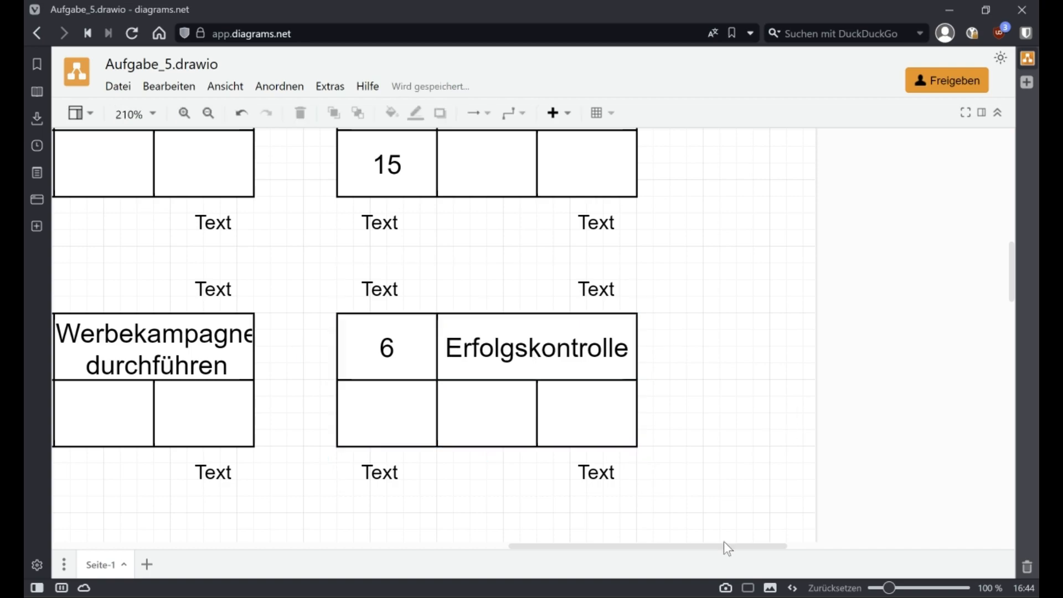
# Step: Check the duration of process 6 in the Word table and enter 14 as node 6's duration in draw.io
pyautogui.hotkey('alt', 'Tab')
pyautogui.hotkey('alt', 'Tab')
pyautogui.doubleClick(387, 413)
pyautogui.write('1')
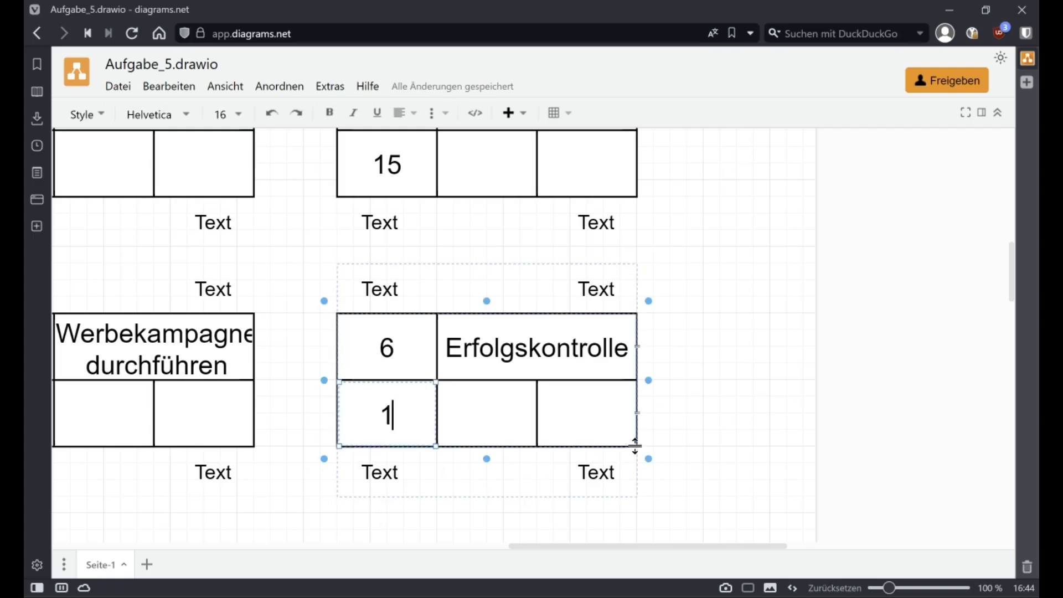
pyautogui.write('4')
pyautogui.click(333, 531)
# Step: Show the format settings and set the font size of node 5's description "Werbekampagne durchführen" to 14 pt
pyautogui.scroll(-2, 449, 457)
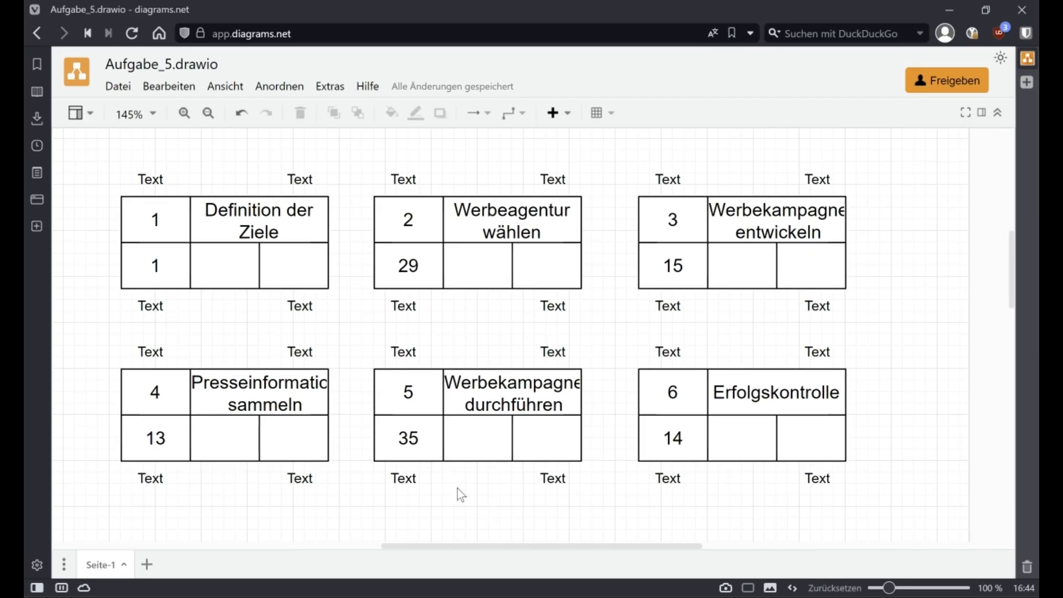
pyautogui.click(470, 435)
pyautogui.click(982, 113)
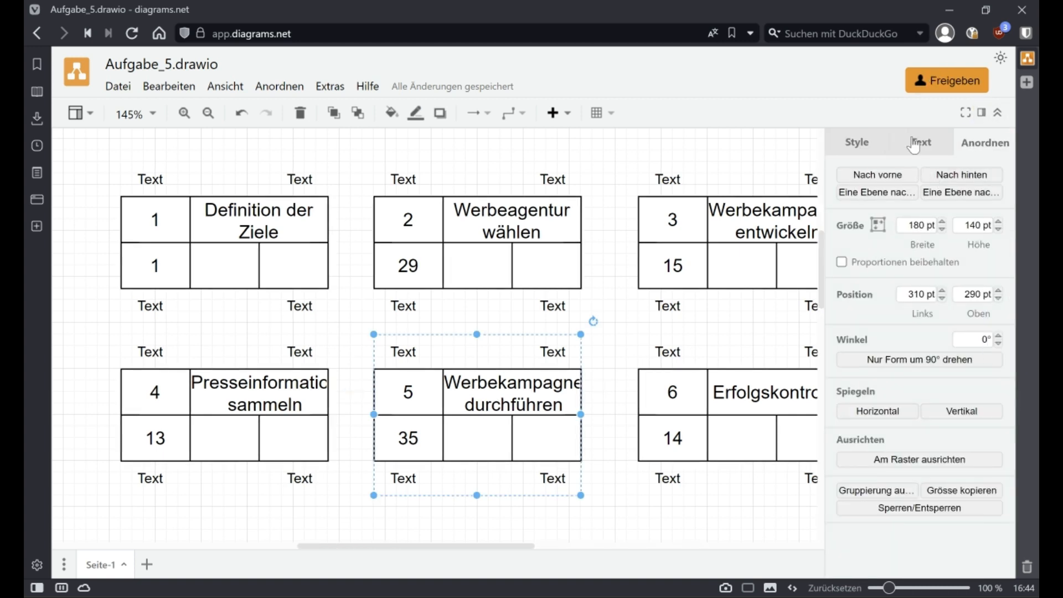
pyautogui.click(913, 145)
pyautogui.doubleClick(533, 389)
pyautogui.click(999, 242)
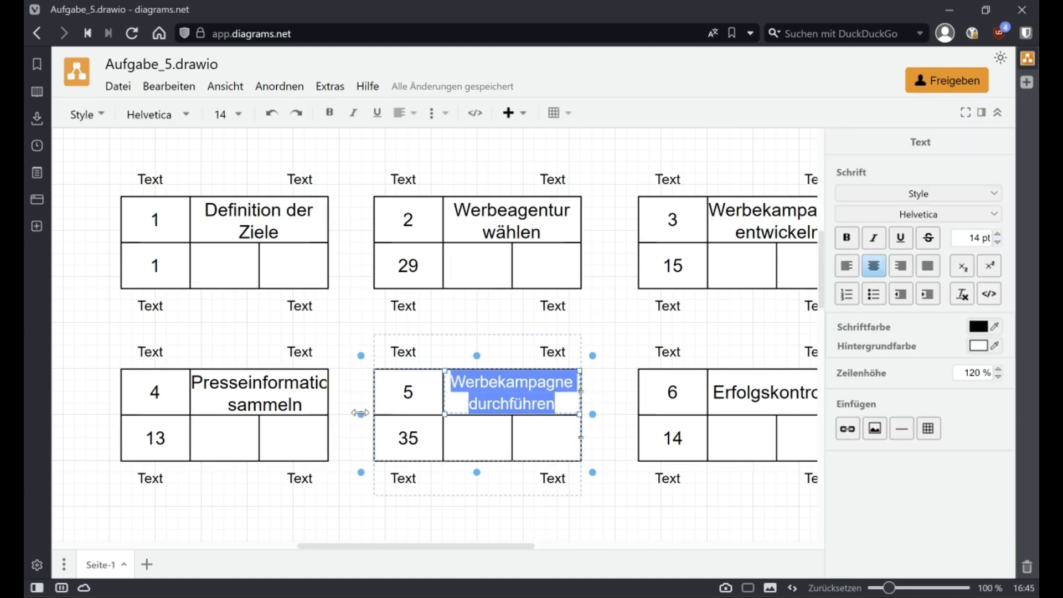
# Step: Reduce the font size of the descriptions in nodes 4 and 3 so that both texts fit inside their cells
pyautogui.doubleClick(311, 408)
pyautogui.click(998, 244)
pyautogui.doubleClick(762, 239)
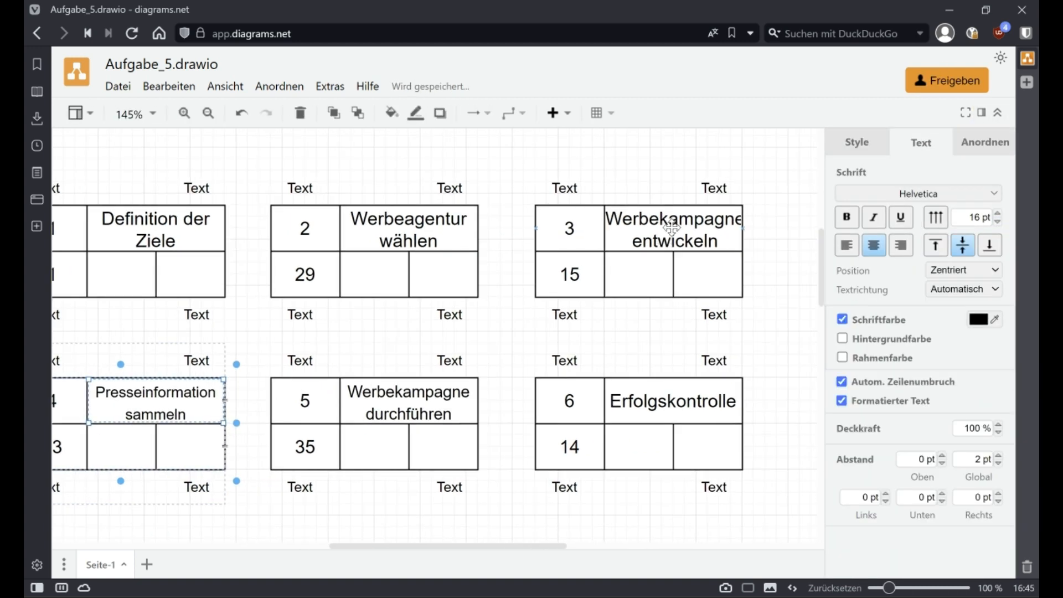
pyautogui.click(965, 244)
pyautogui.doubleClick(693, 241)
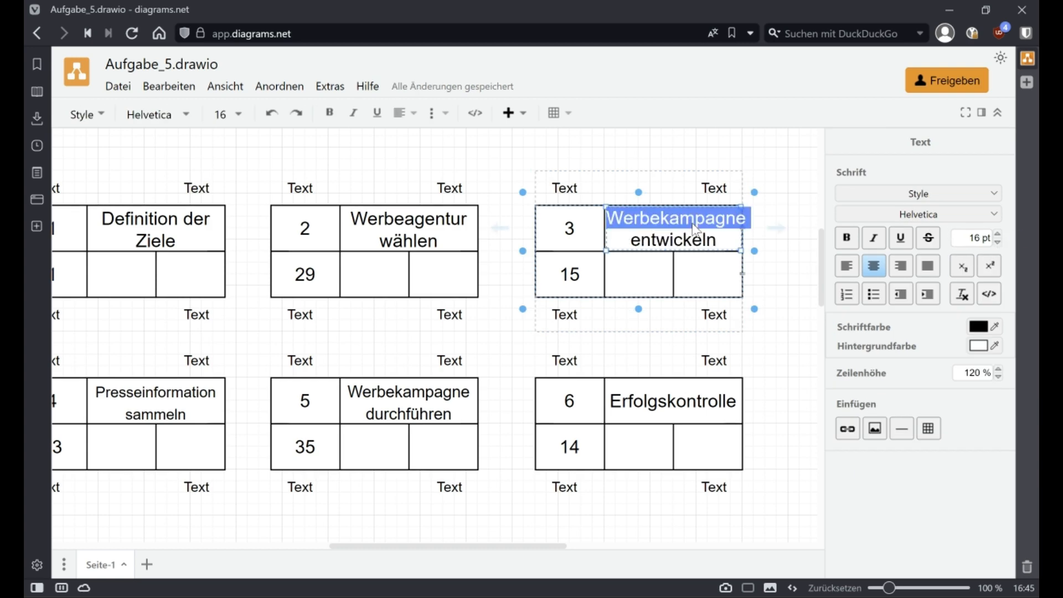
pyautogui.tripleClick(689, 226)
pyautogui.click(999, 242)
pyautogui.click(556, 325)
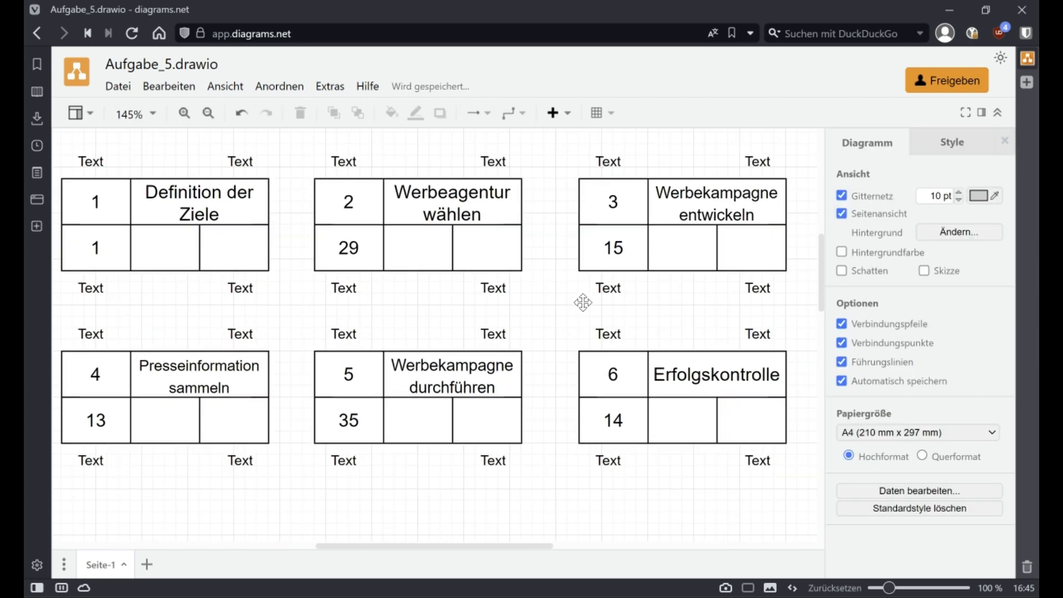
# Step: In Word, add "Am Ende kann man noch den Text etwas anpassen, sodass dieser auch gut in das jeweilige Feld passt." and a new paragraph "Als Nächstes"
pyautogui.hotkey('ctrl', 'shift', 'p')
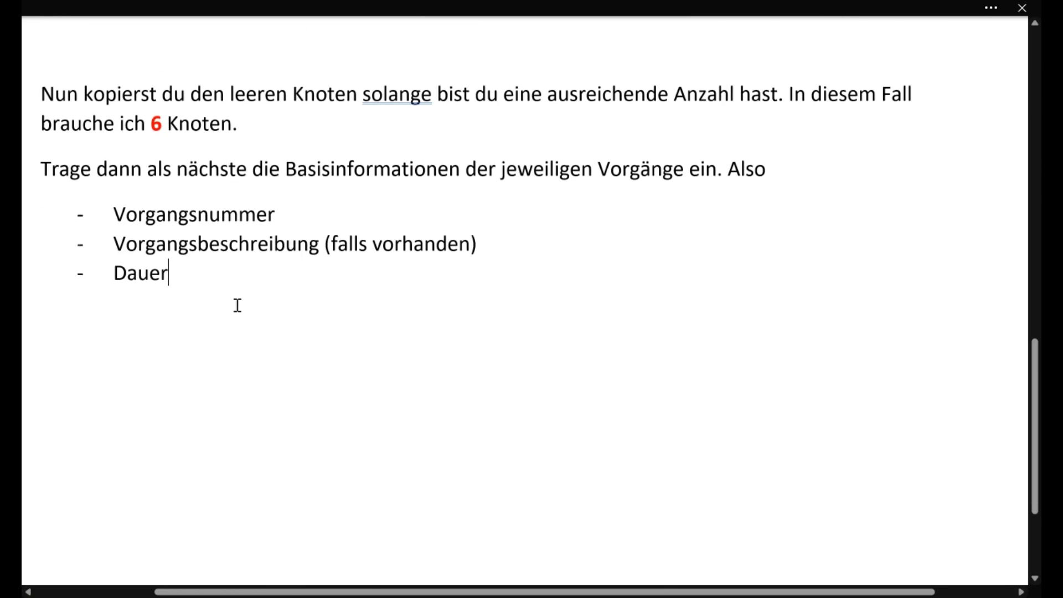
pyautogui.press('Return')
pyautogui.press('Return')
pyautogui.write('Am ende ka')
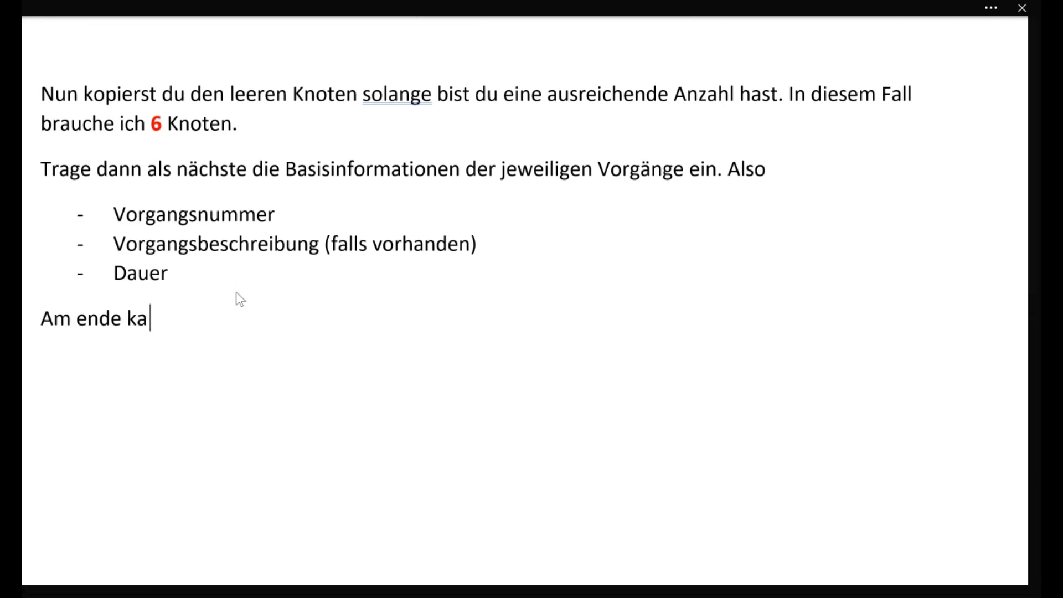
pyautogui.press('BackSpace')
pyautogui.press('BackSpace')
pyautogui.press('BackSpace')
pyautogui.press('BackSpace')
pyautogui.press('BackSpace')
pyautogui.press('Left')
pyautogui.press('Delete')
pyautogui.press('BackSpace')
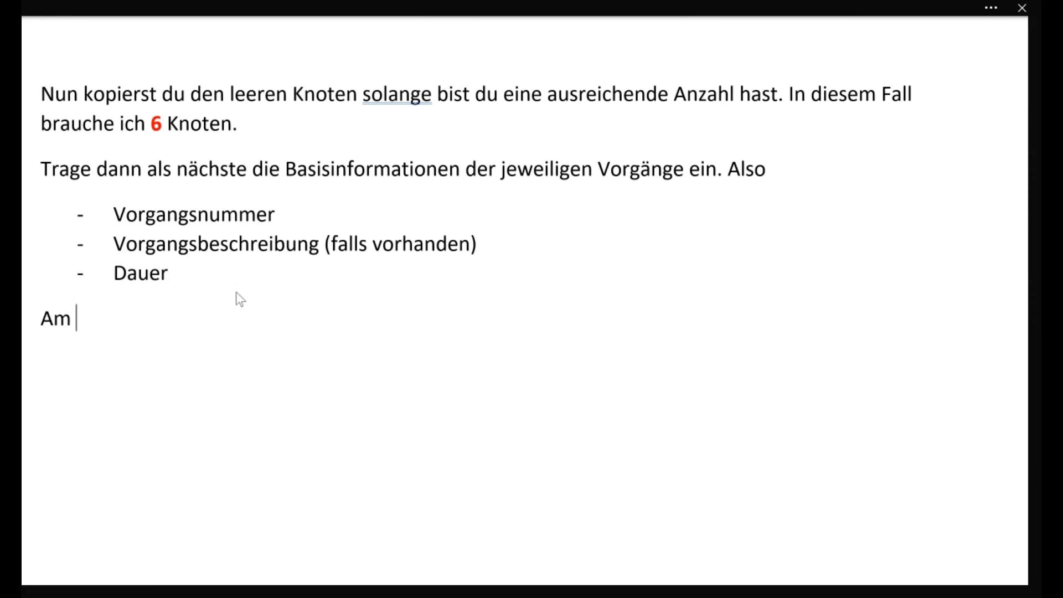
pyautogui.write('Ende kann man noch den Text etwas anpassen, sodass')
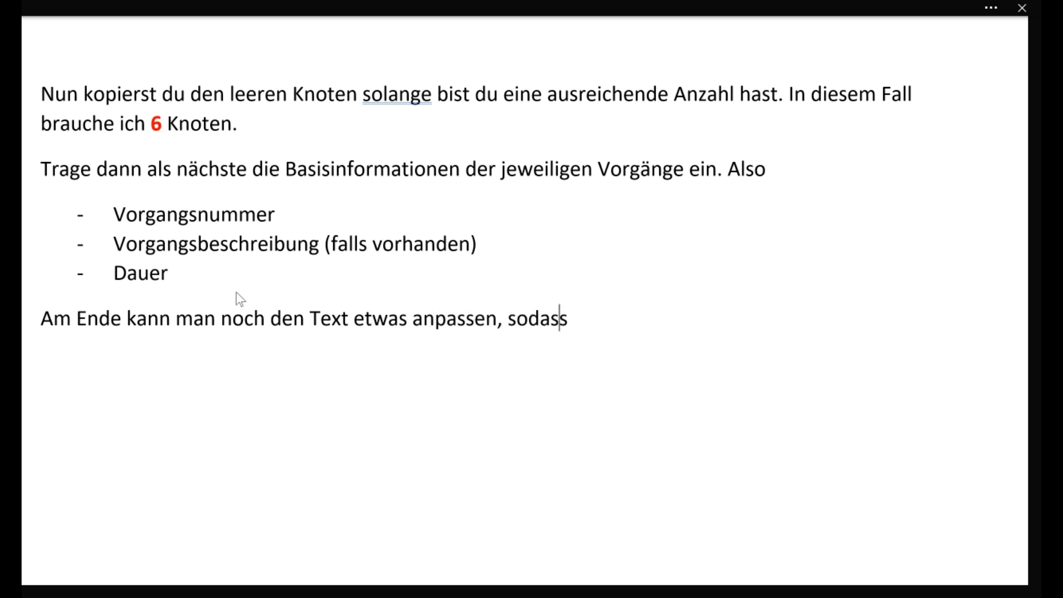
pyautogui.write(' dieser auch gut in das jeweilige Fe')
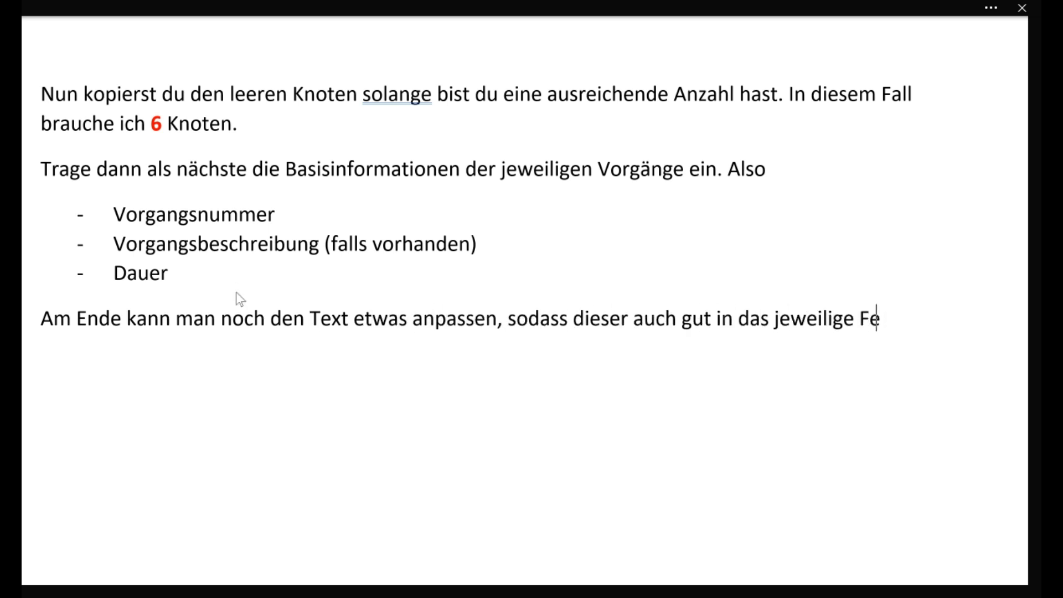
pyautogui.write('ld passt.  Als Nächstes')
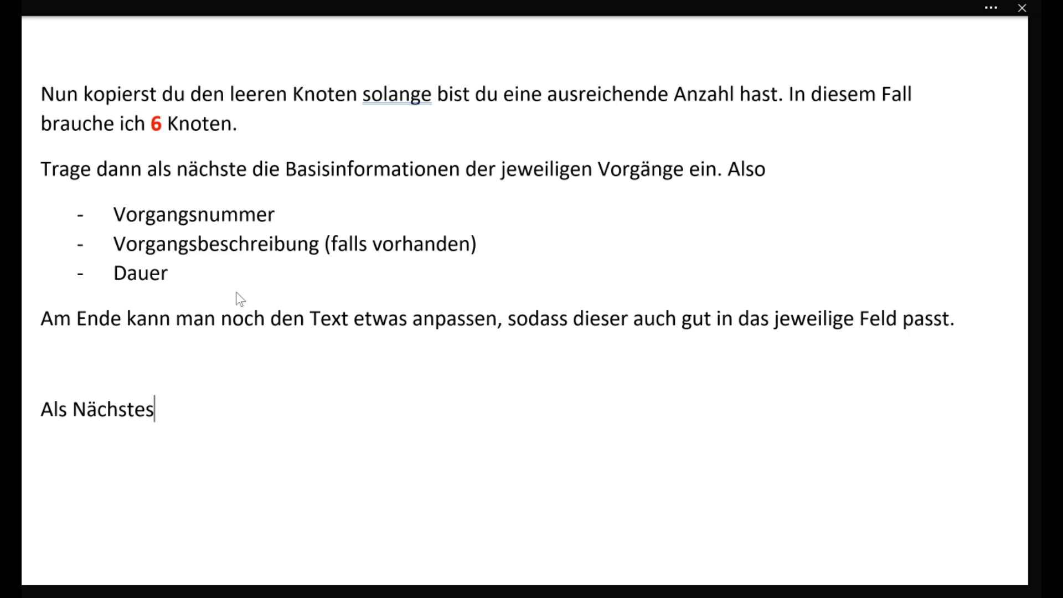
# Step: Complete the new paragraph's opening sentence as "Als Nächstes richtest du die Konten entsprechend aus."
pyautogui.press('Left')
pyautogui.write('richtest')
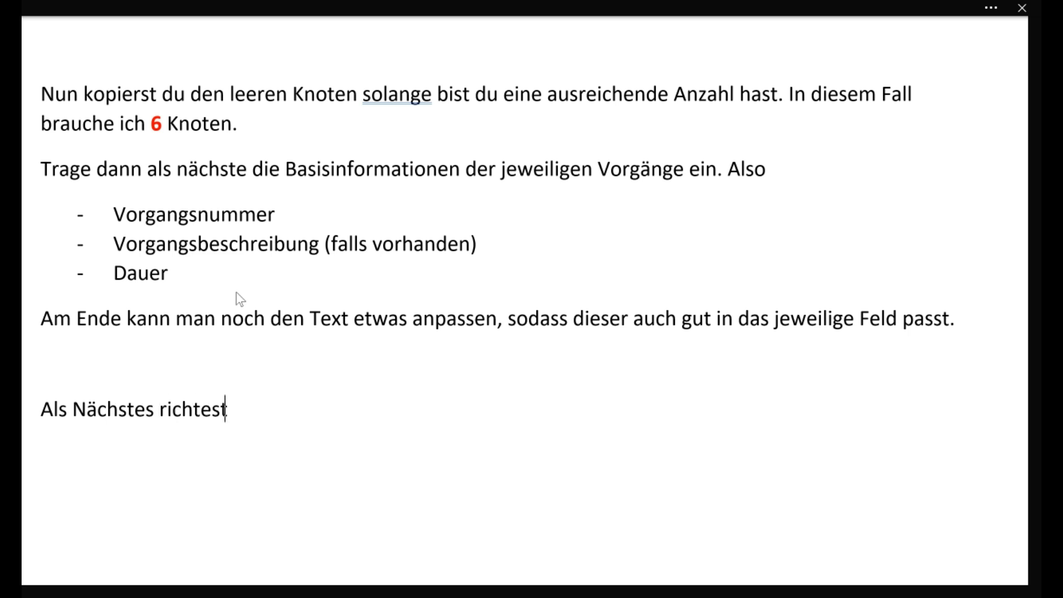
pyautogui.write(' du die Konten entsprechen')
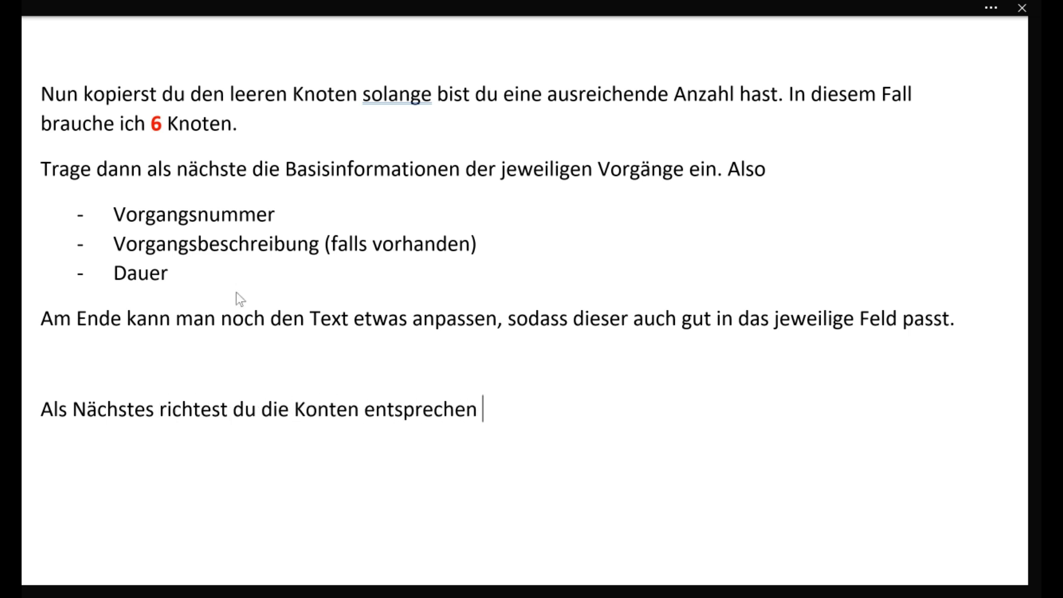
pyautogui.write('d aus.')
# Step: On a new line, write "Schaue dazu in die Vorgangstabelle und achten darauf, welche Vorgänge nach einem Vorgang kommen."
pyautogui.write('Schaue dazu in die Vorgangstabelle und ')
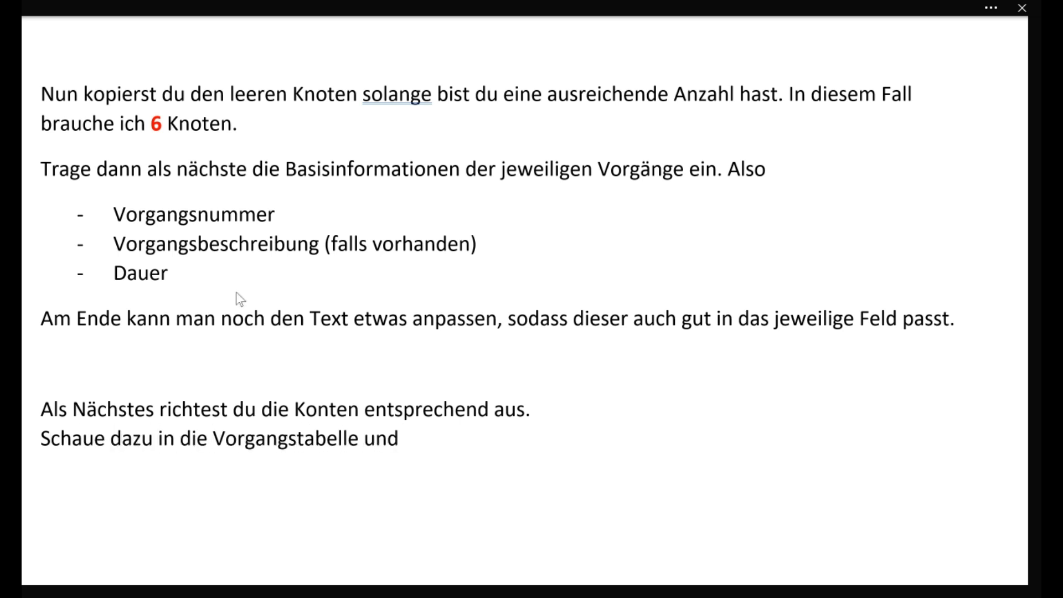
pyautogui.write('achten darauf, welc')
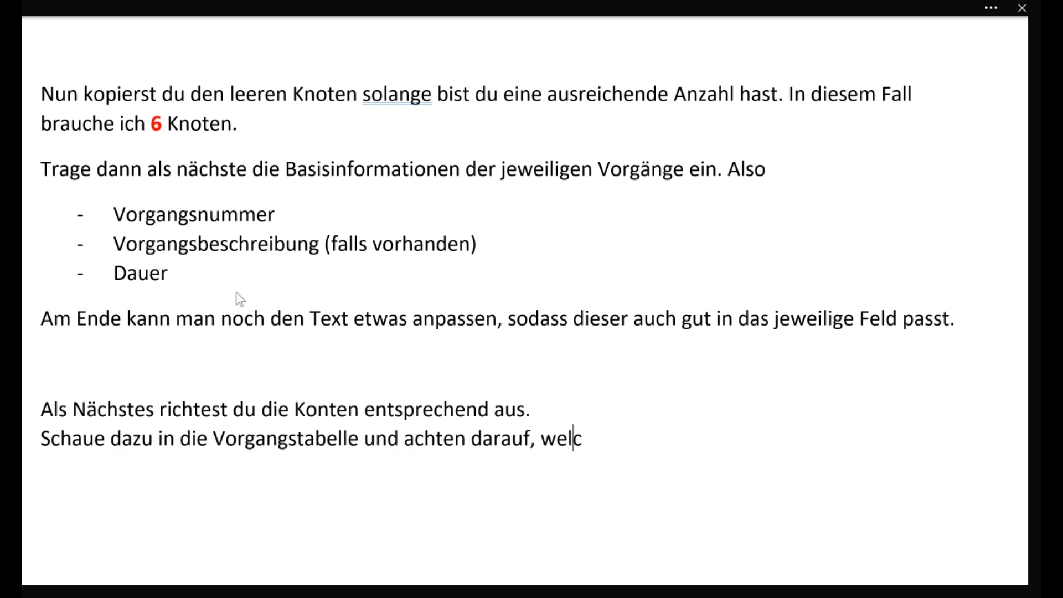
pyautogui.write('he Knoten nach')
pyautogui.hotkey('ctrl', 'BackSpace')
pyautogui.hotkey('ctrl', 'BackSpace')
pyautogui.write('Vorgänge nach einem Vorgang kommen.')
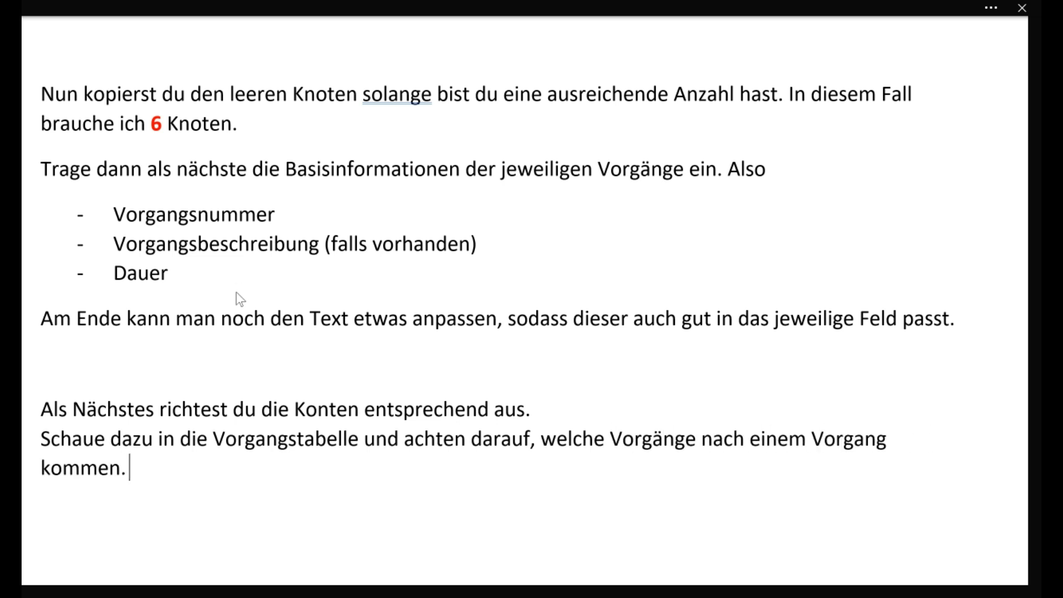
# Step: Add another line reading "Hat ein Vorgang mehrere Nachfolger, dann sollten diese übereinander angeordnet werden."
pyautogui.press('Return')
pyautogui.write('Hat ein Vorgang mehrere ')
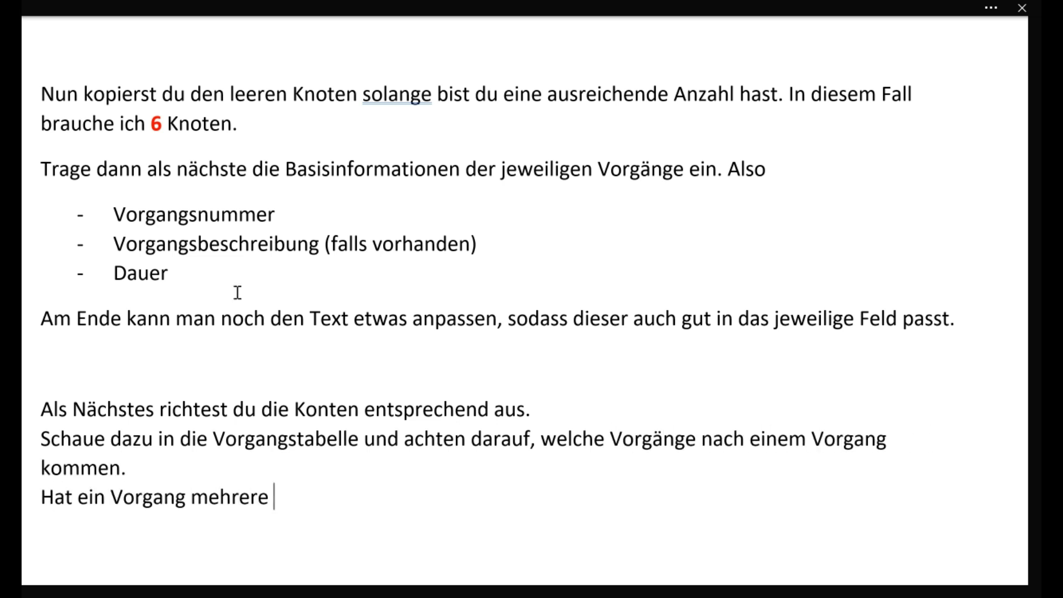
pyautogui.write('Nachfolger, dann sollten diese üb')
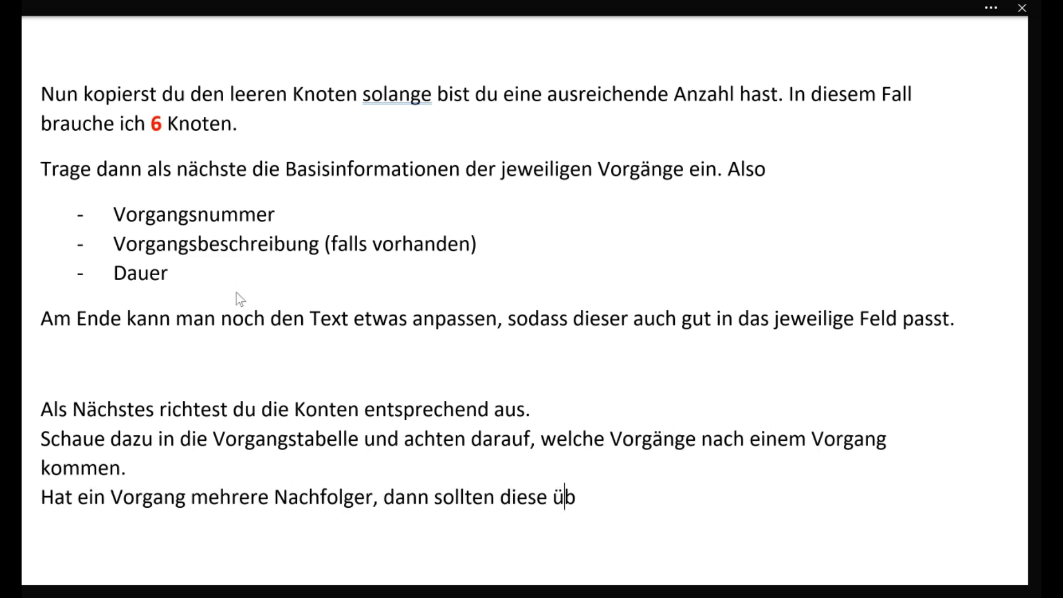
pyautogui.write('ereinander angeordnet werden.')
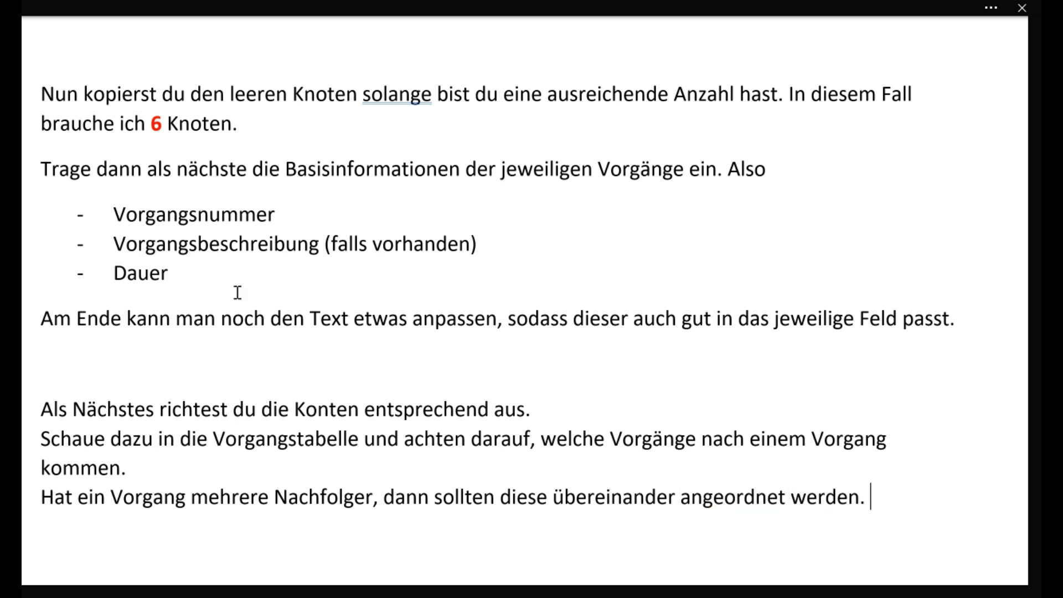